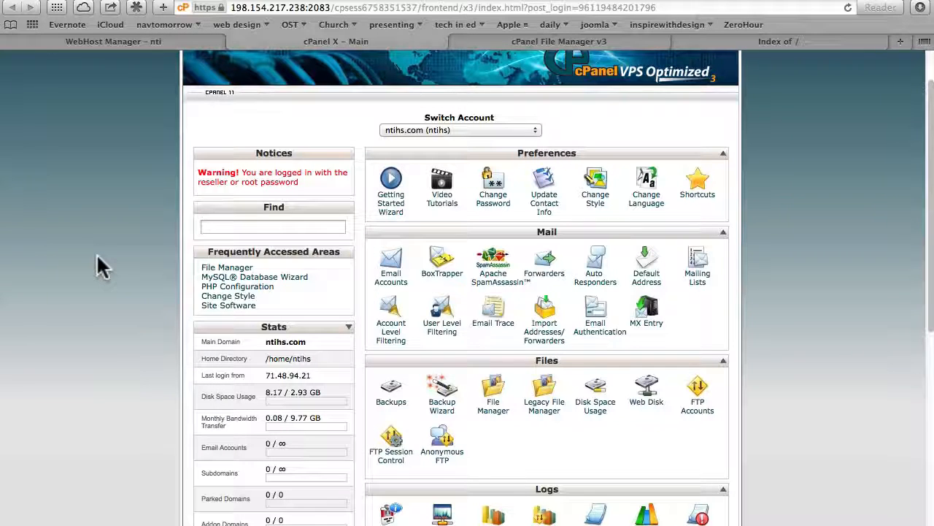
Step: Open the Akeeba Backup website in a new tab and go to the Akeeba Kickstart download page
{"action": "key", "text": "super+t"}
{"action": "type", "text": "akeebabackup.com"}
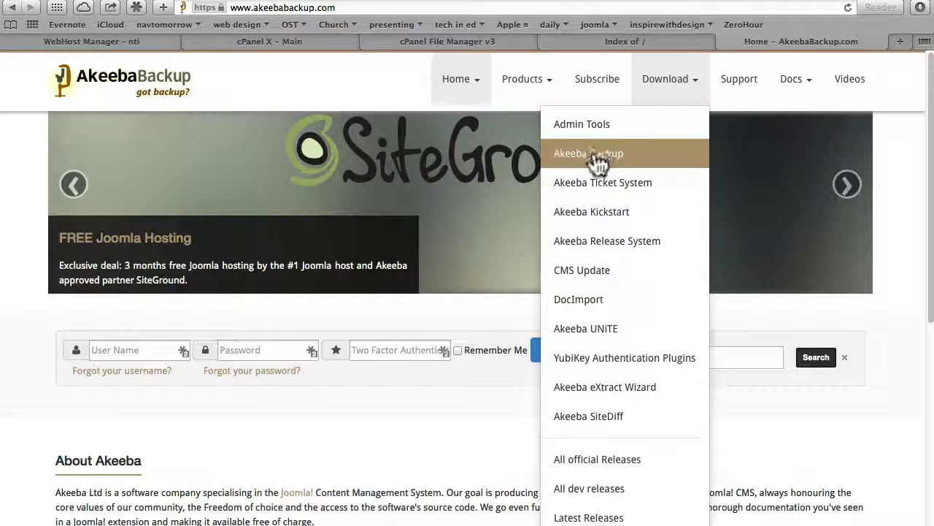
{"action": "left_click", "coordinate": [583, 210]}
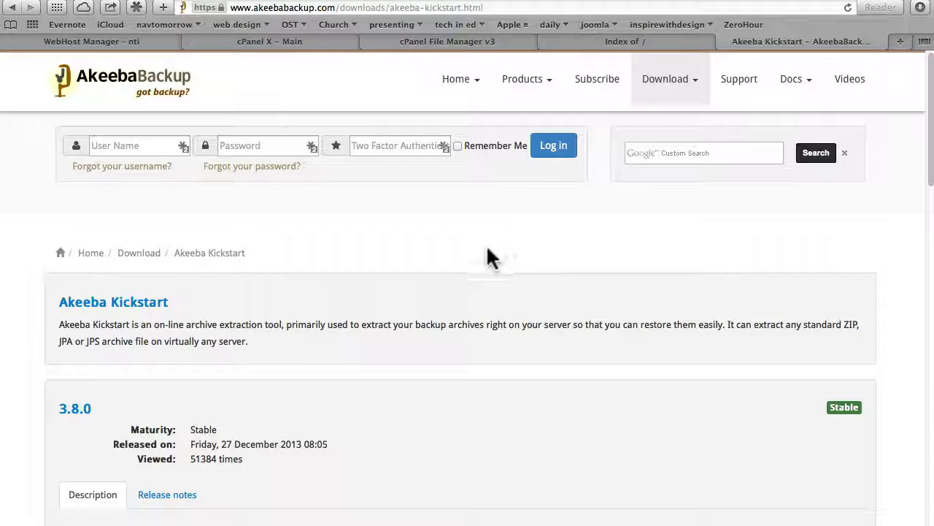
Step: Download the Kickstart Core 3.8.0 package and browse its extracted files in the Downloads folder
{"action": "scroll", "coordinate": [394, 300], "scroll_direction": "down", "scroll_amount": 3}
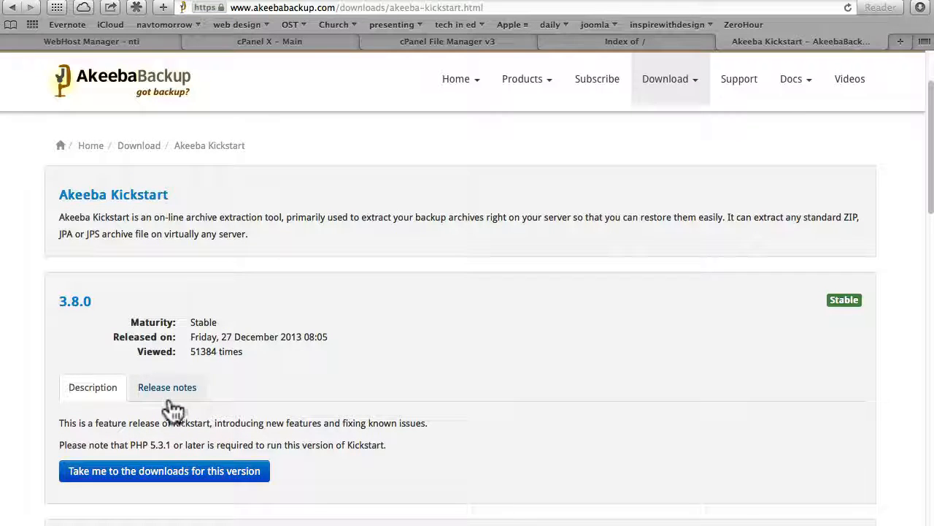
{"action": "left_click", "coordinate": [146, 482]}
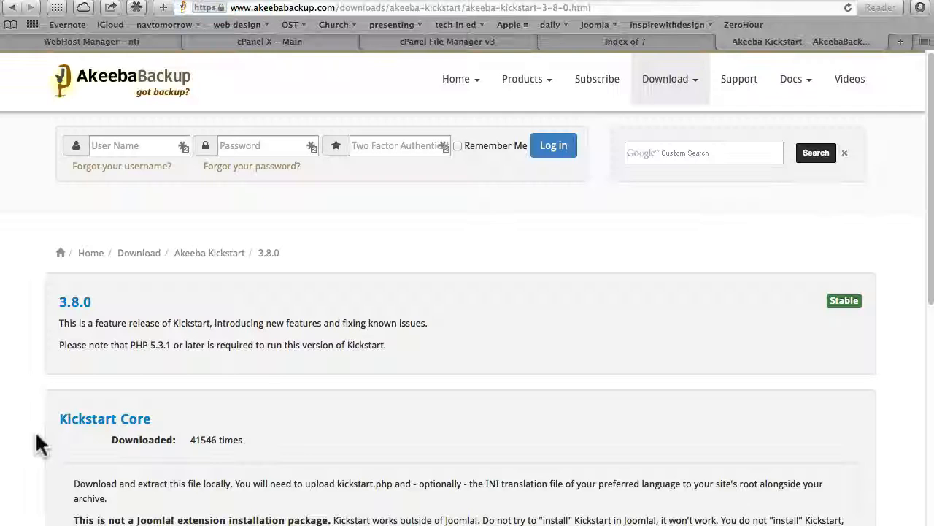
{"action": "scroll", "coordinate": [37, 437], "scroll_direction": "down", "scroll_amount": 3}
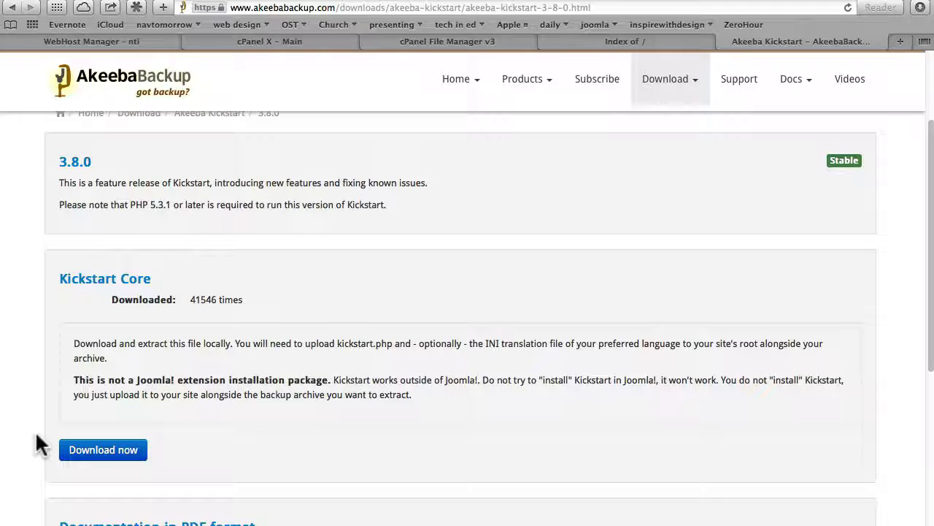
{"action": "left_click", "coordinate": [108, 449]}
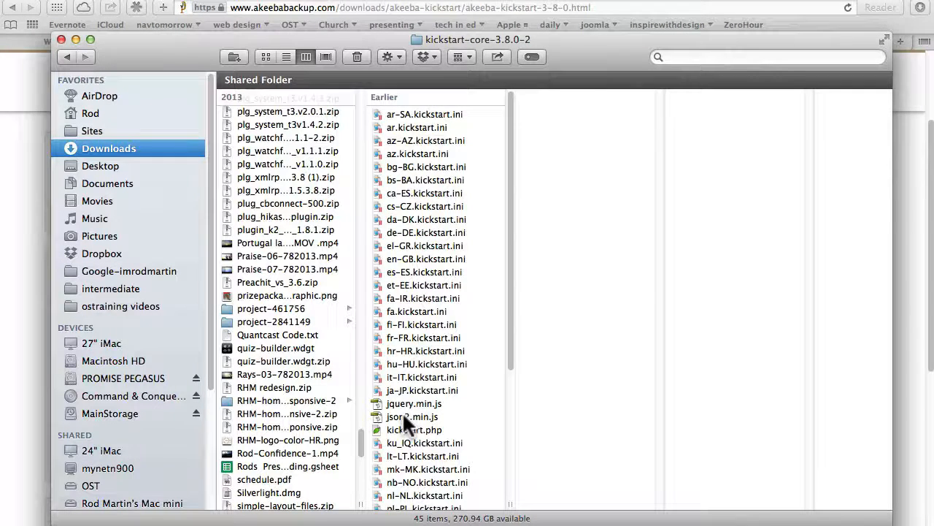
{"action": "scroll", "coordinate": [403, 427], "scroll_direction": "down", "scroll_amount": 1}
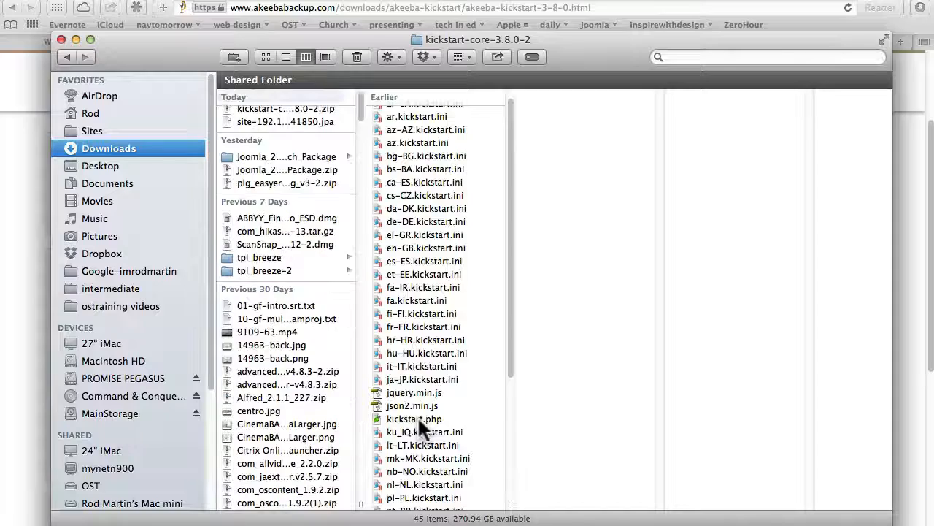
{"action": "scroll", "coordinate": [418, 416], "scroll_direction": "up", "scroll_amount": 3}
{"action": "scroll", "coordinate": [417, 415], "scroll_direction": "down", "scroll_amount": 3}
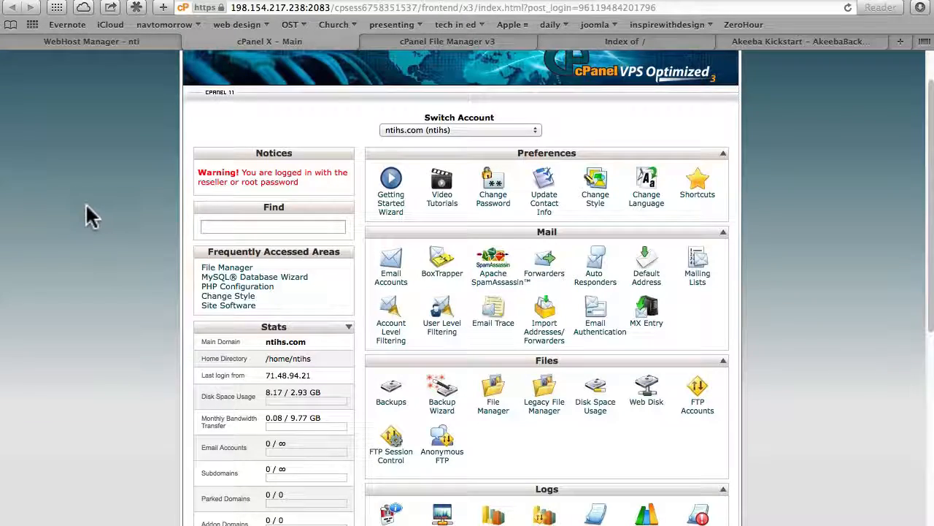
Step: Upload the site backup .jpa archive and kickstart.php to public_html through the cPanel File Manager
{"action": "left_click", "coordinate": [494, 390]}
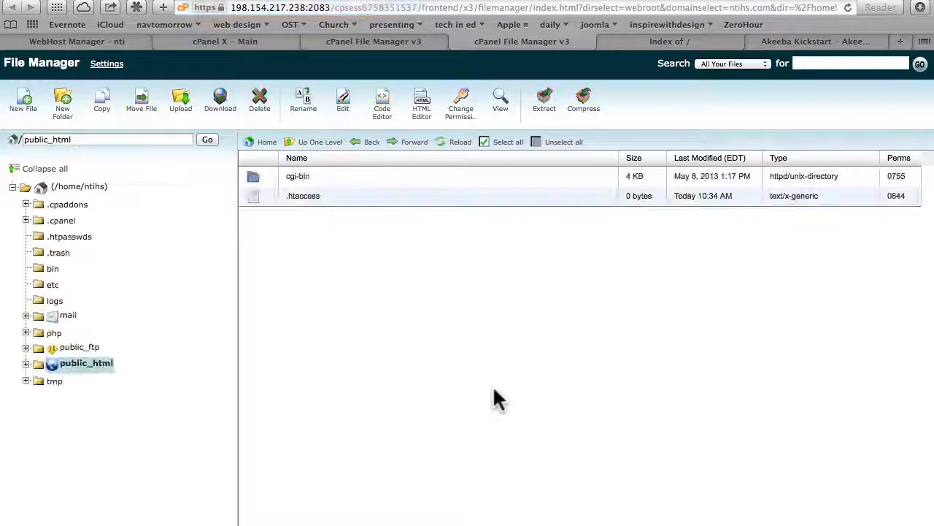
{"action": "left_click", "coordinate": [183, 101]}
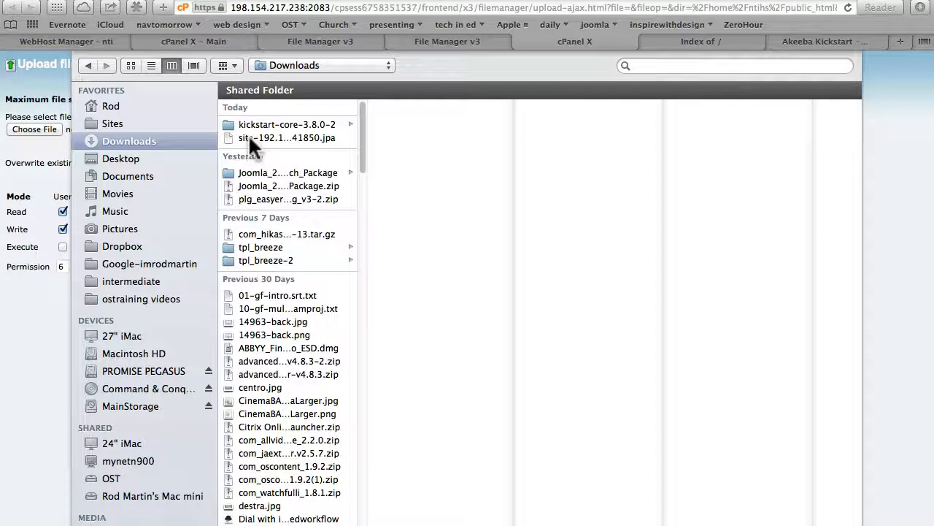
{"action": "double_click", "coordinate": [249, 137]}
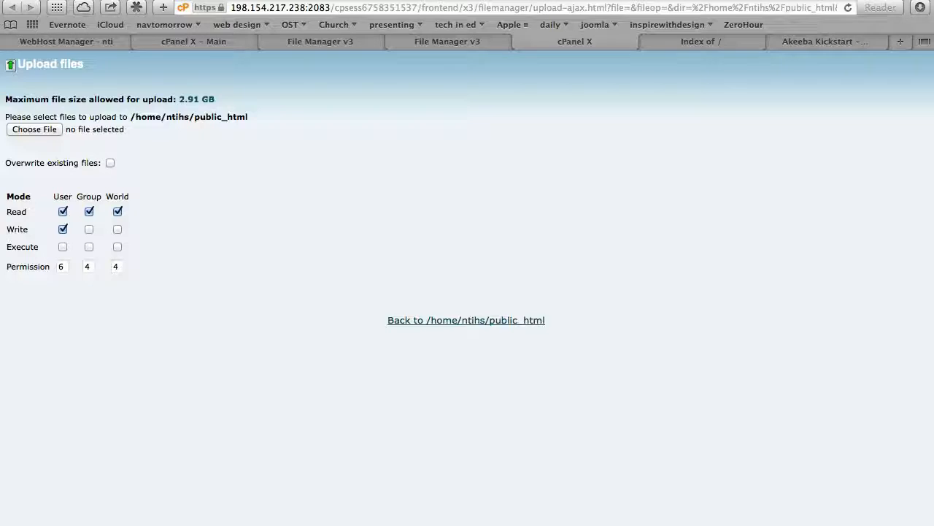
{"action": "left_click", "coordinate": [33, 129]}
{"action": "left_click", "coordinate": [258, 124]}
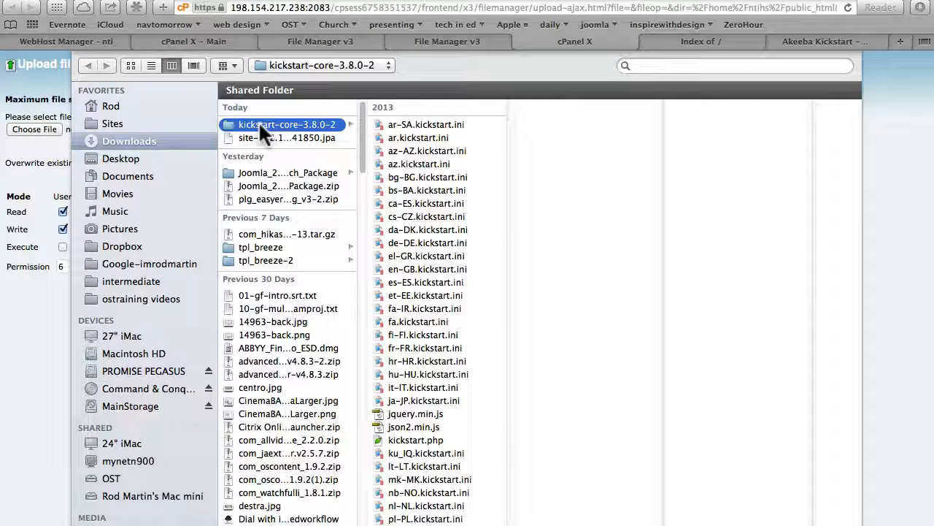
{"action": "left_click", "coordinate": [410, 440]}
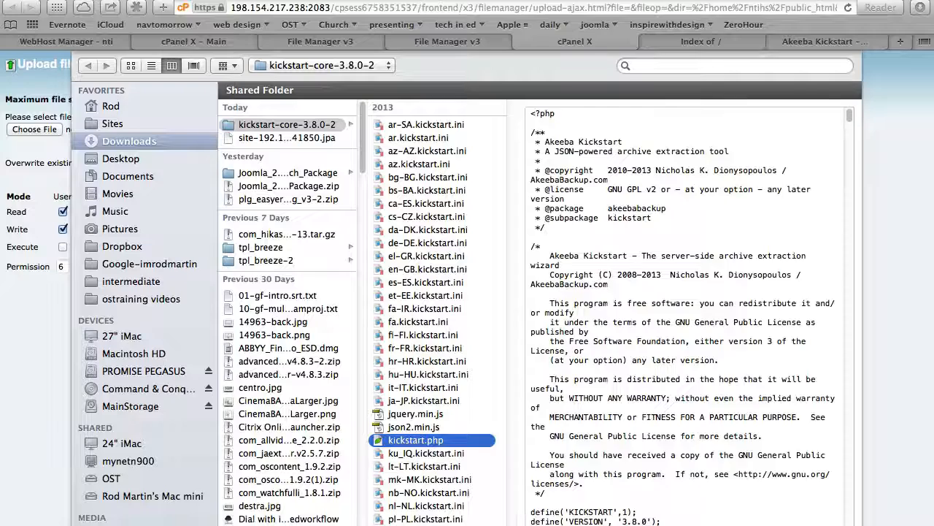
{"action": "key", "text": "Return"}
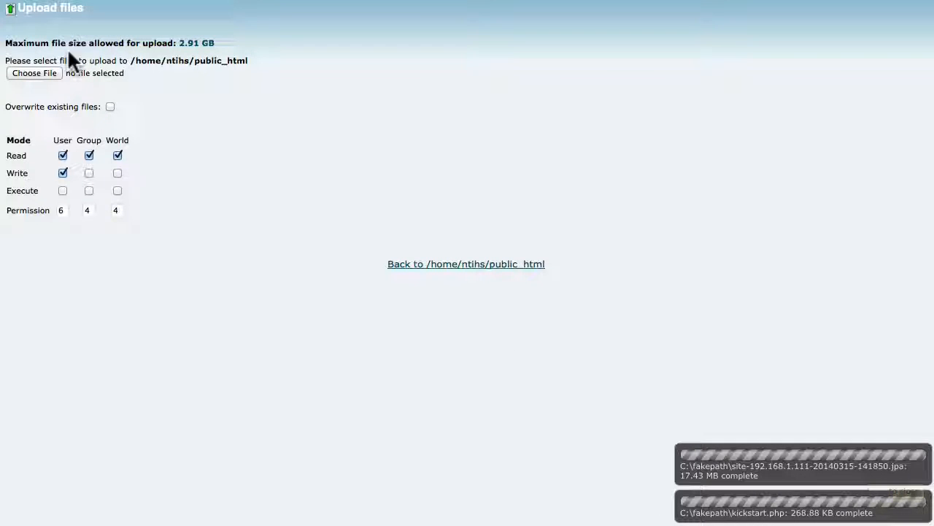
Step: Create a new MySQL database named j3dbase with the cPanel MySQL Database Wizard
{"action": "left_click", "coordinate": [191, 1]}
{"action": "scroll", "coordinate": [117, 207], "scroll_direction": "down", "scroll_amount": 10}
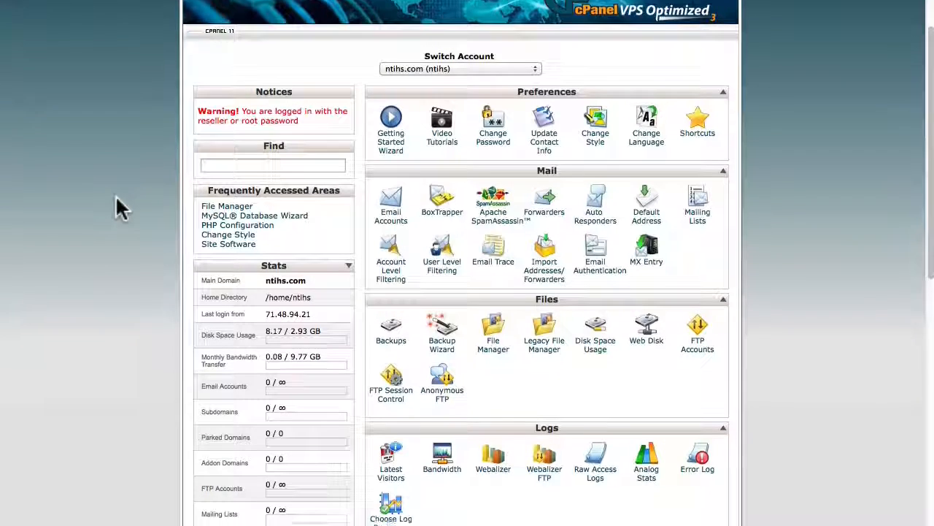
{"action": "scroll", "coordinate": [115, 197], "scroll_direction": "down", "scroll_amount": 2}
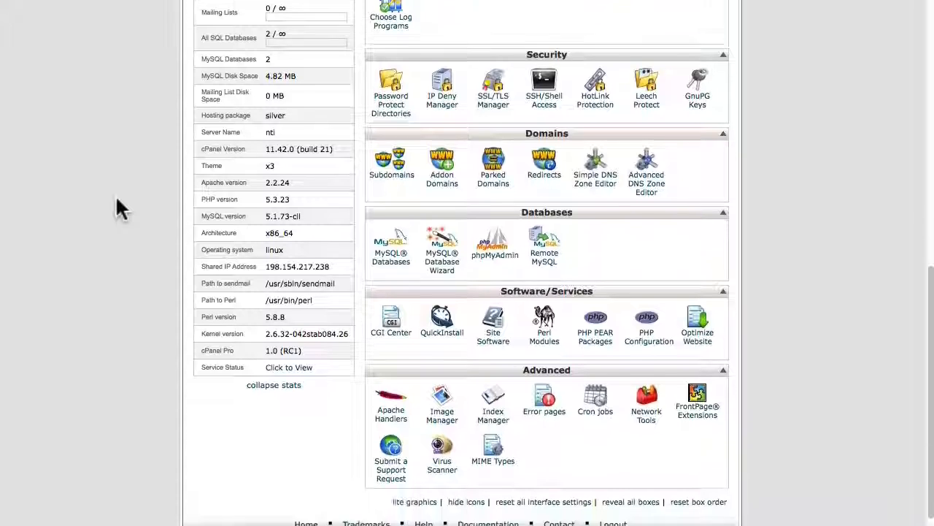
{"action": "scroll", "coordinate": [117, 197], "scroll_direction": "down", "scroll_amount": 1}
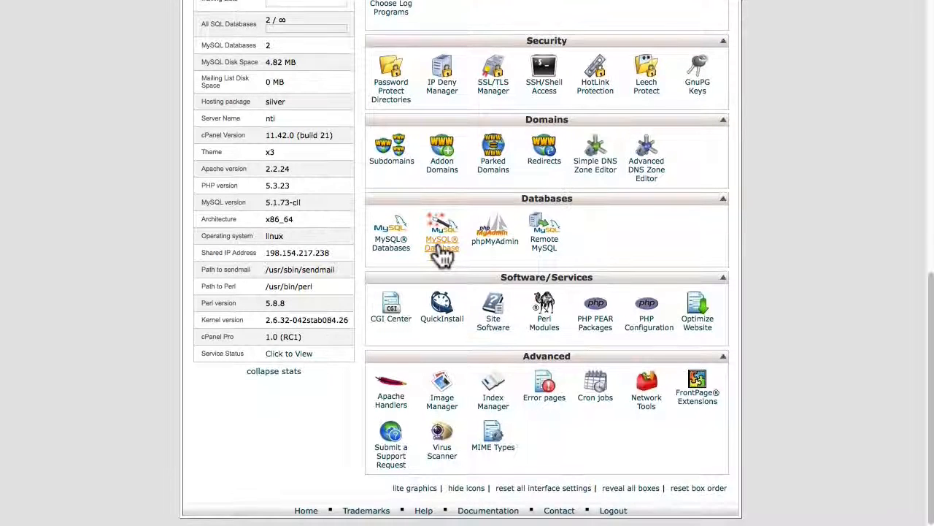
{"action": "left_click", "coordinate": [439, 247]}
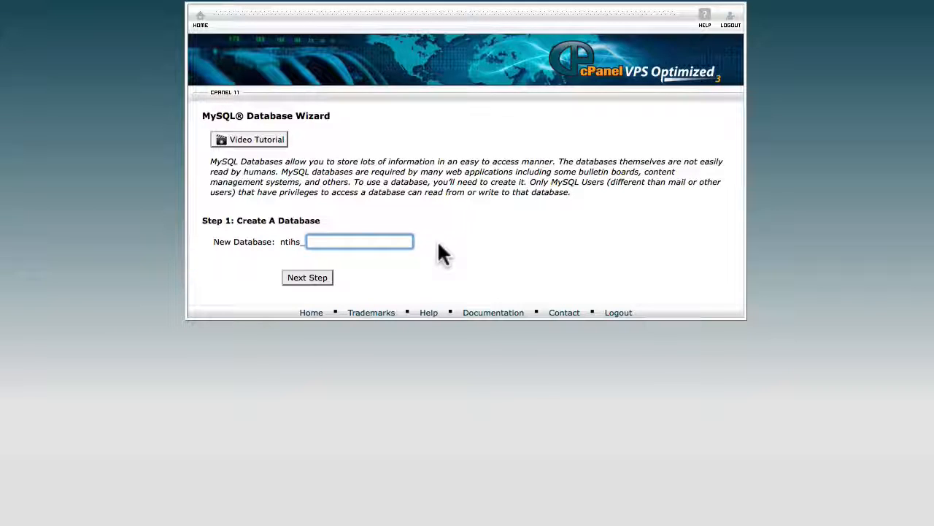
{"action": "type", "text": "j3dbase"}
{"action": "left_click", "coordinate": [311, 281]}
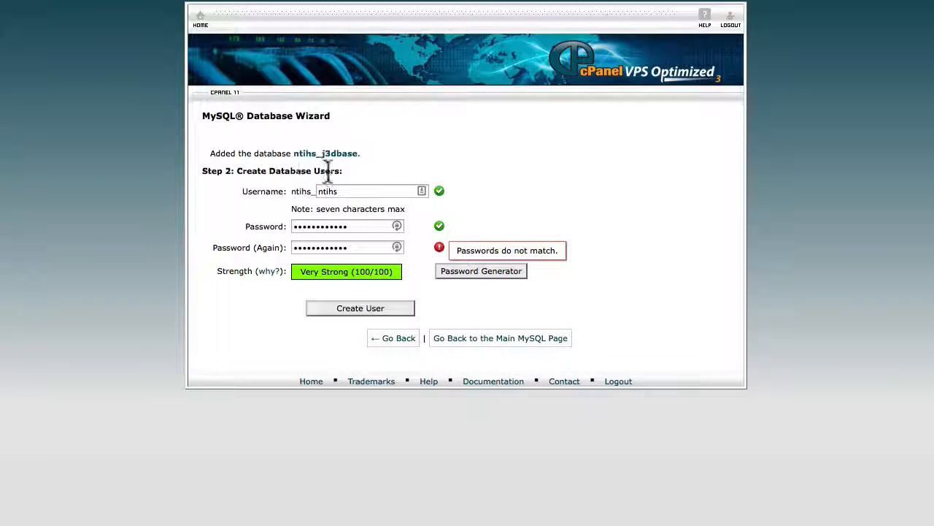
Step: Create the database user j3admin with a password from the Password Generator, confirming it was copied
{"action": "left_click_drag", "start_coordinate": [357, 190], "coordinate": [297, 188]}
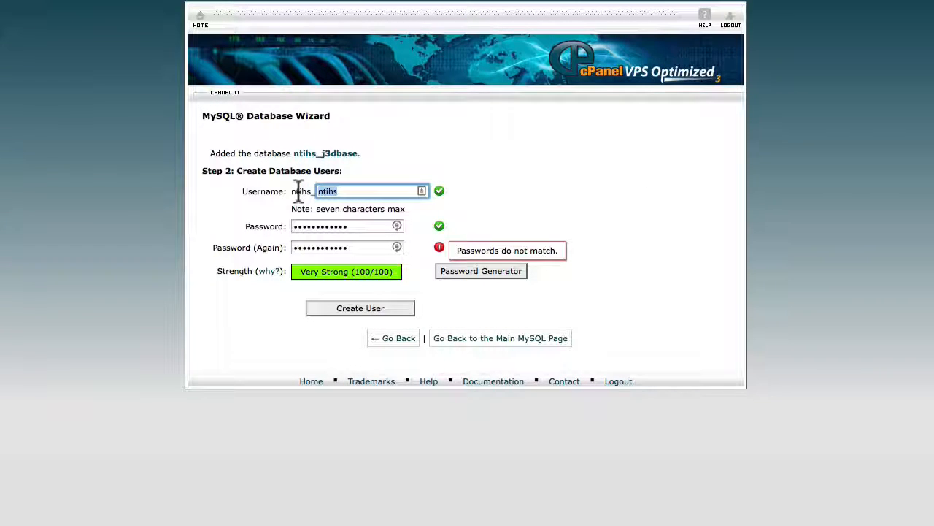
{"action": "key", "text": "BackSpace"}
{"action": "type", "text": "j3admin"}
{"action": "key", "text": "Tab"}
{"action": "left_click", "coordinate": [487, 271]}
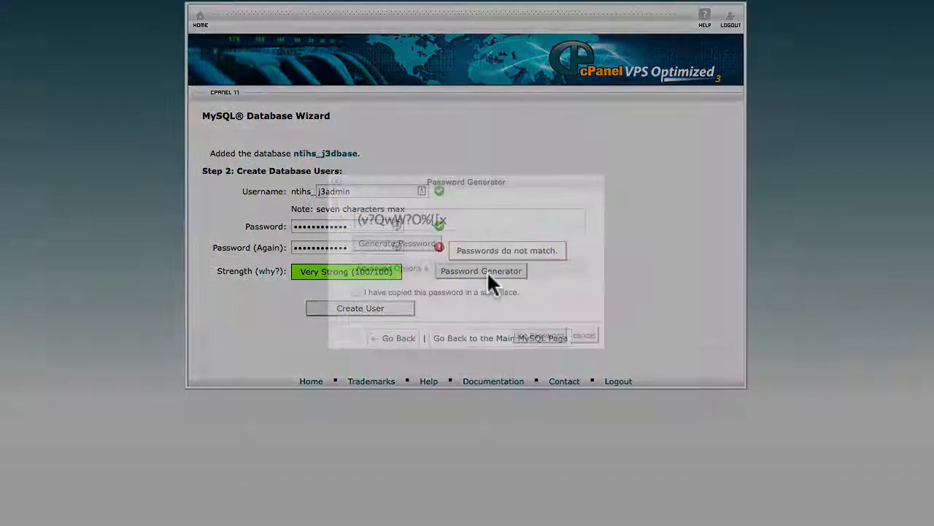
{"action": "triple_click", "coordinate": [383, 219]}
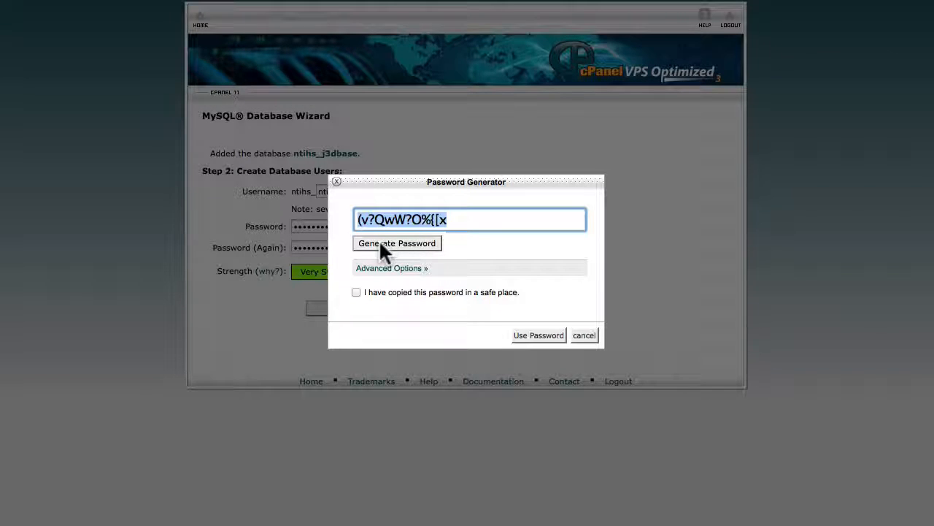
{"action": "left_click", "coordinate": [356, 291]}
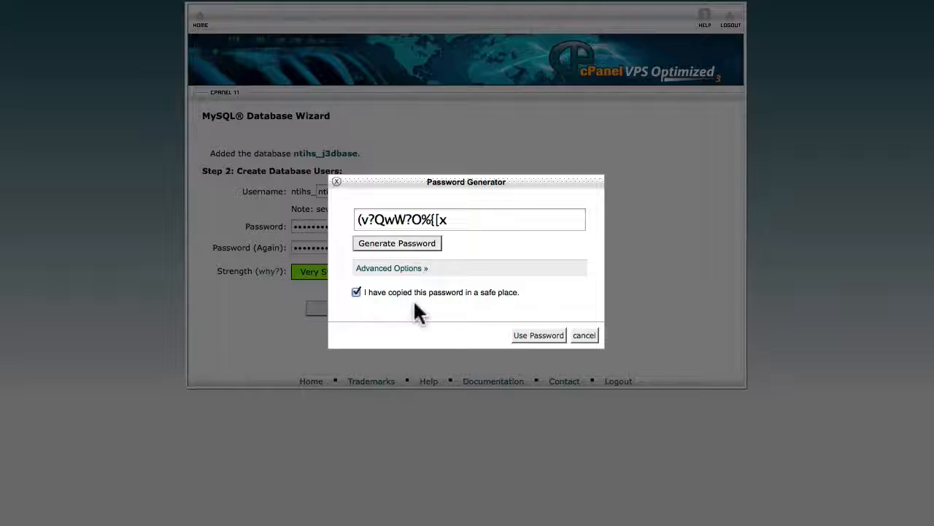
{"action": "left_click", "coordinate": [539, 335]}
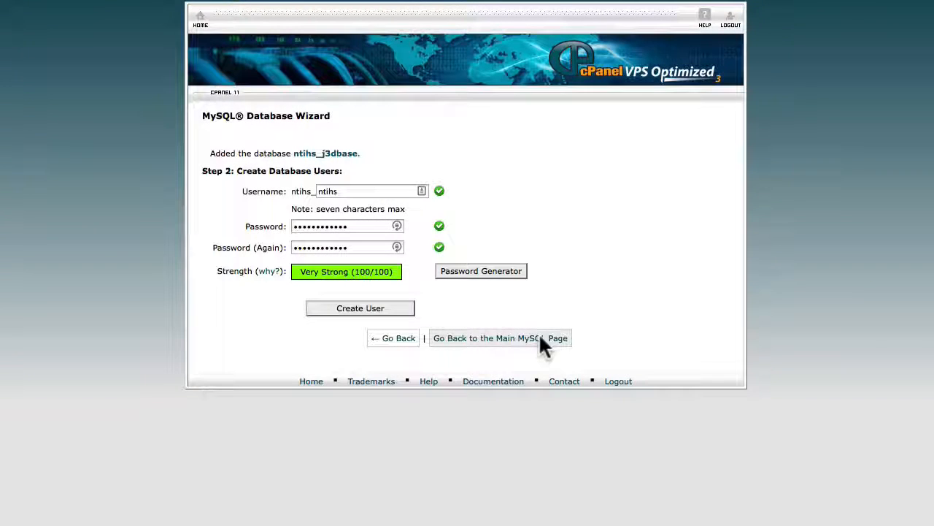
{"action": "left_click", "coordinate": [337, 307]}
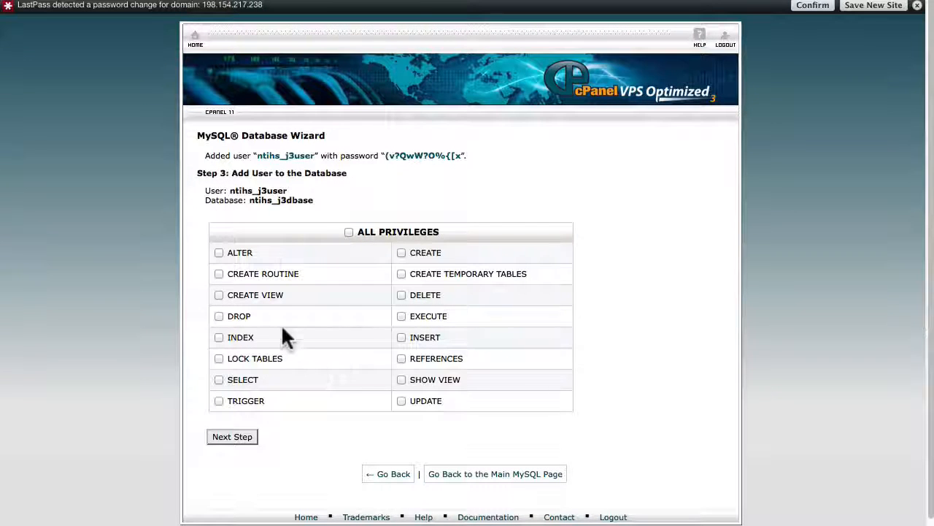
Step: Grant the user all privileges on the j3dbase database and return home from the wizard
{"action": "left_click", "coordinate": [349, 232]}
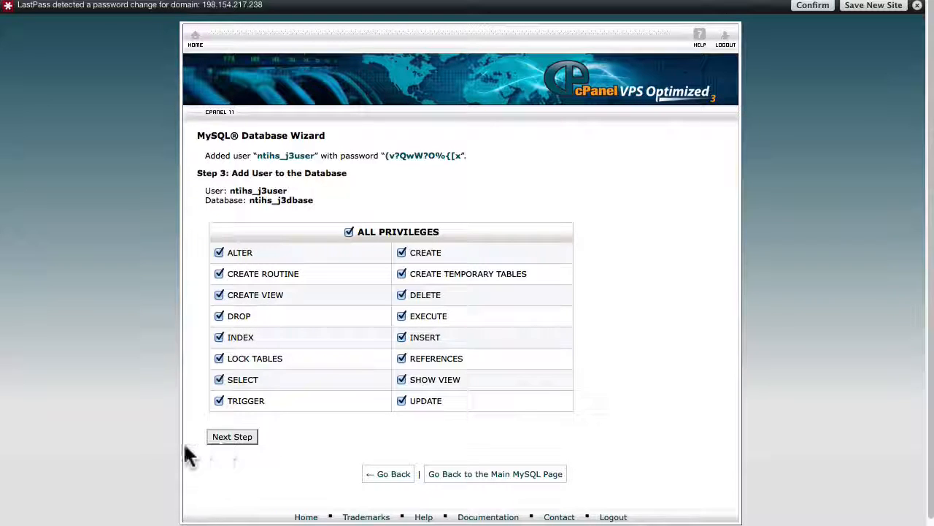
{"action": "left_click", "coordinate": [216, 438]}
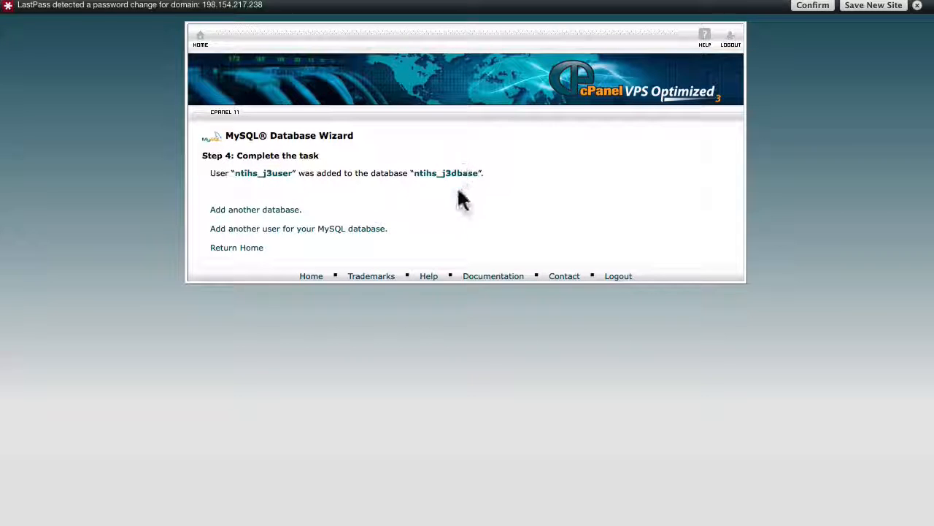
{"action": "left_click", "coordinate": [232, 249]}
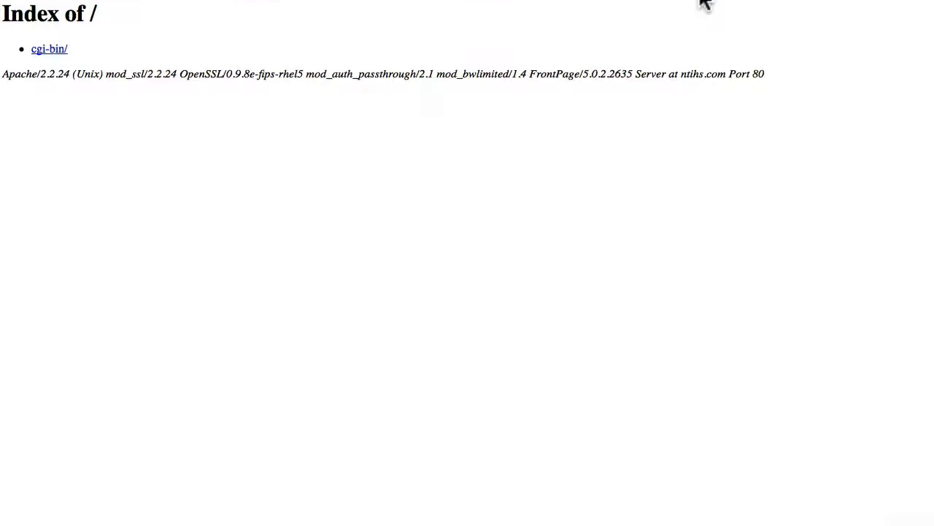
Step: Open kickstart.php in the site's web root and close the Kickstart information notice
{"action": "left_click", "coordinate": [699, 0]}
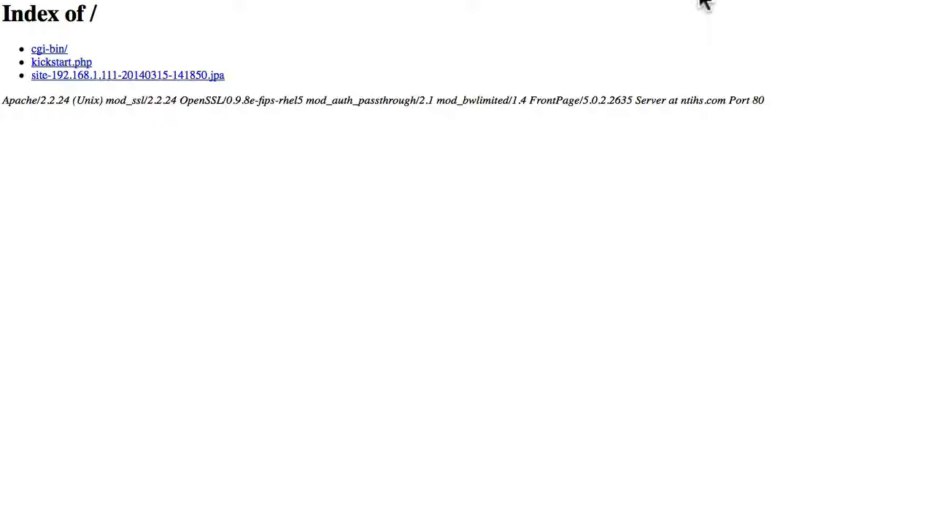
{"action": "left_click", "coordinate": [55, 64]}
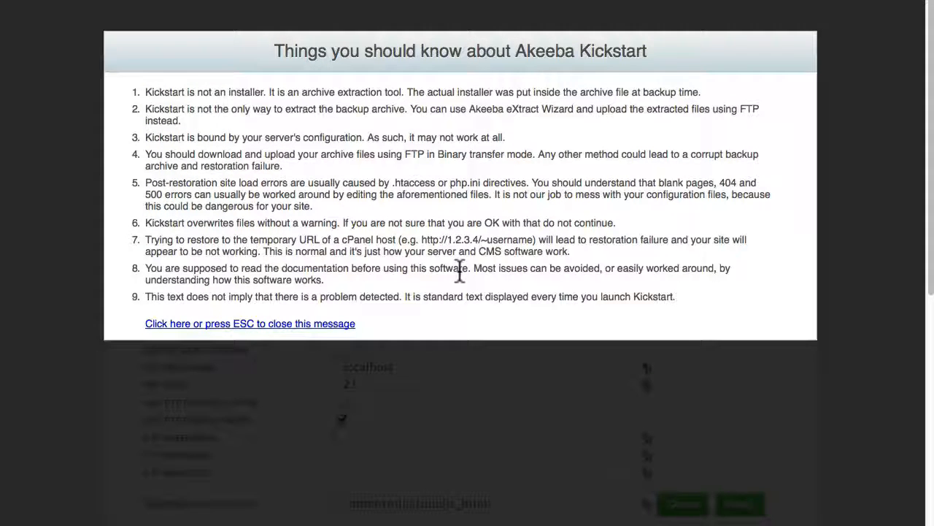
{"action": "left_click", "coordinate": [225, 324]}
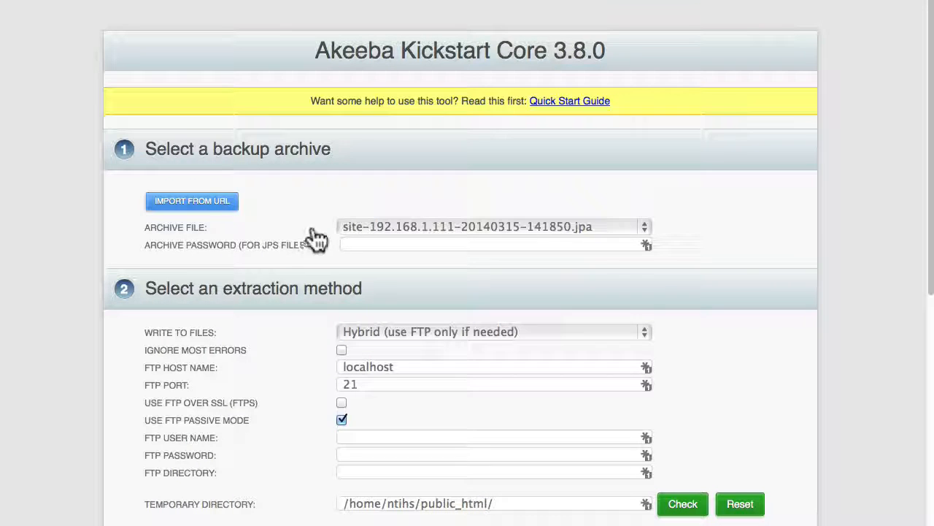
Step: Set the extraction method to write files Directly
{"action": "left_click", "coordinate": [542, 244]}
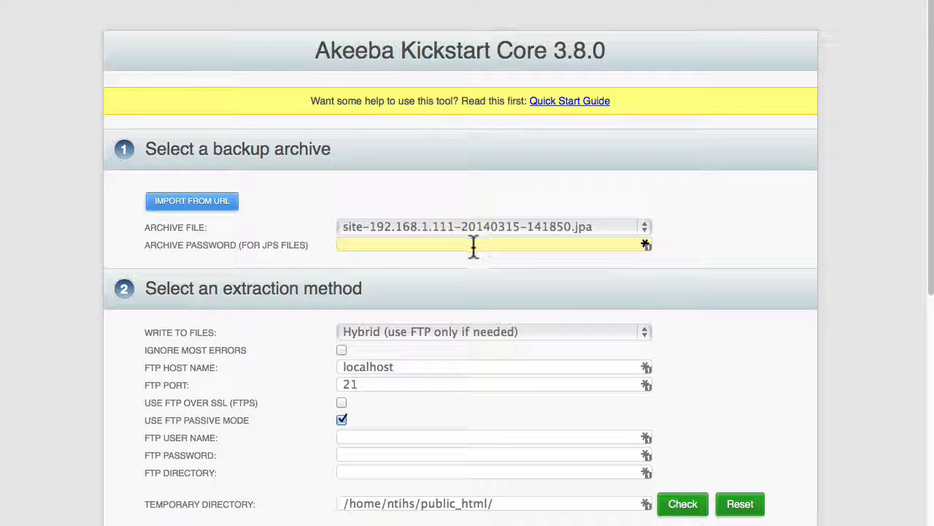
{"action": "scroll", "coordinate": [728, 246], "scroll_direction": "down", "scroll_amount": 3}
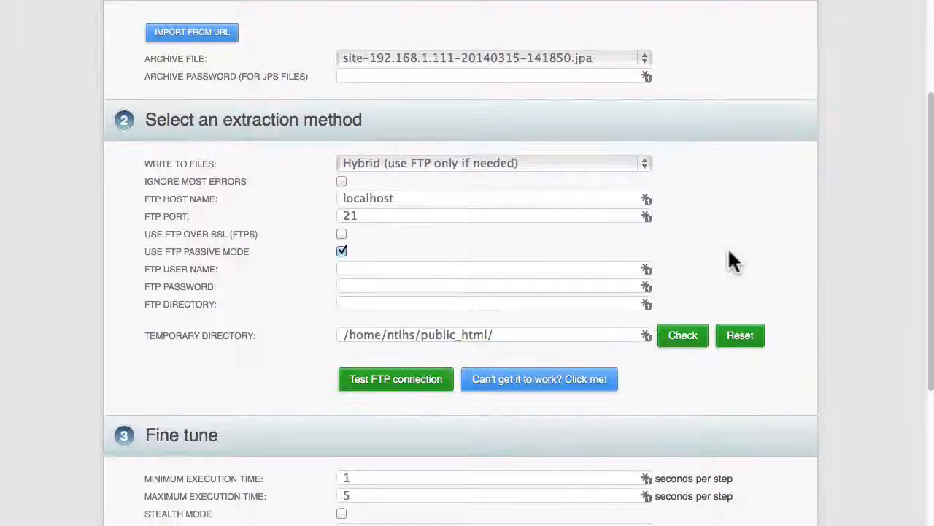
{"action": "left_click", "coordinate": [646, 165]}
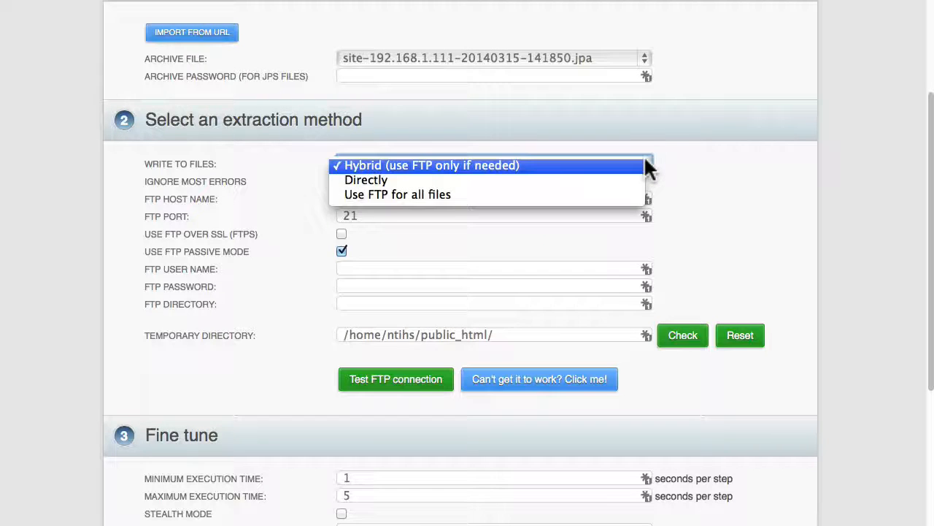
{"action": "left_click", "coordinate": [640, 180]}
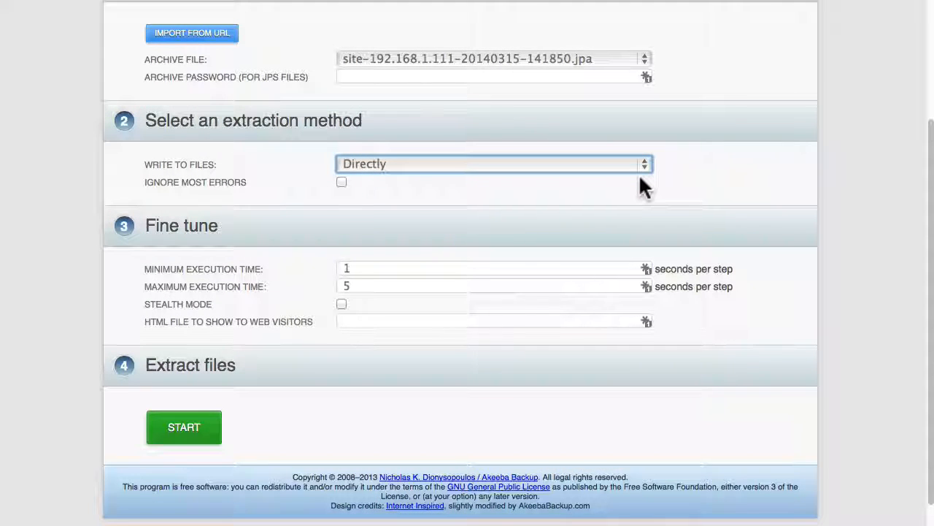
Step: Start extracting the backup archive and launch the installer
{"action": "left_click", "coordinate": [178, 437]}
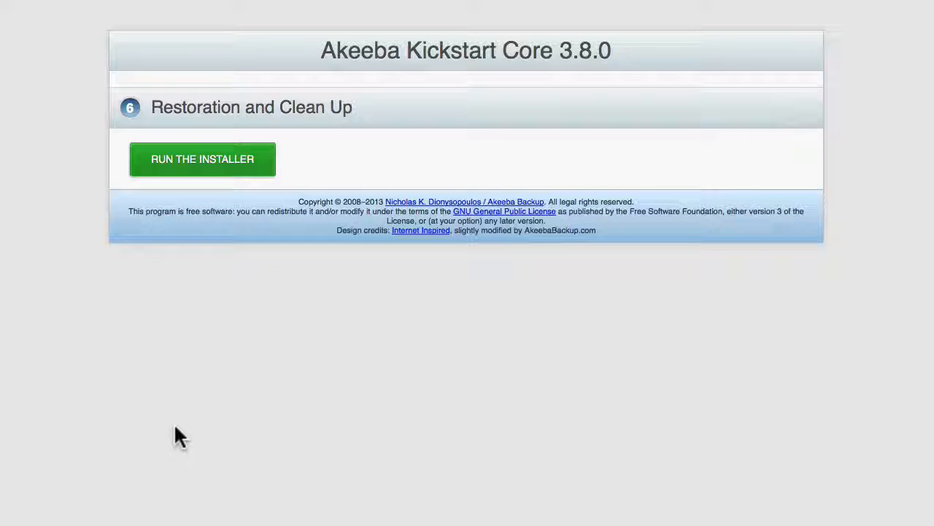
{"action": "left_click", "coordinate": [218, 167]}
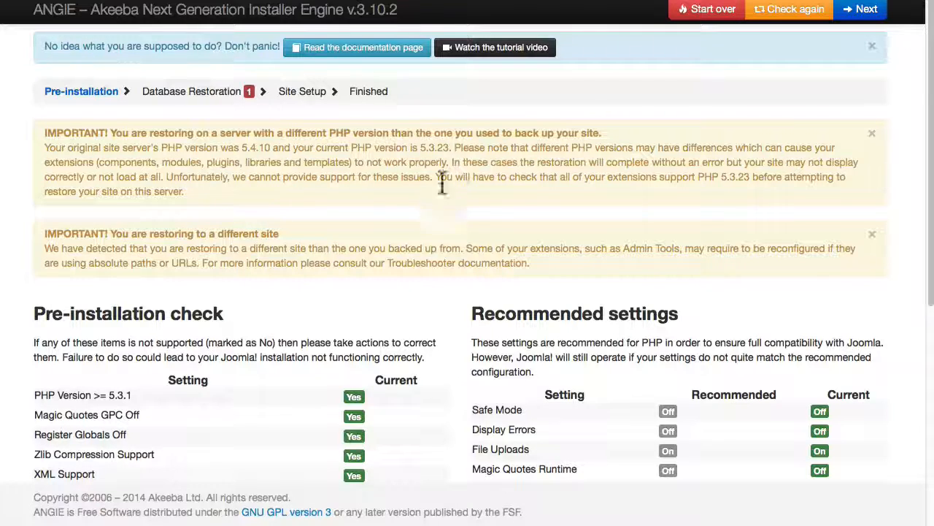
Step: Review the installer's pre-installation checks and continue to the database restoration step
{"action": "scroll", "coordinate": [382, 199], "scroll_direction": "down", "scroll_amount": 4}
{"action": "scroll", "coordinate": [383, 206], "scroll_direction": "down", "scroll_amount": 5}
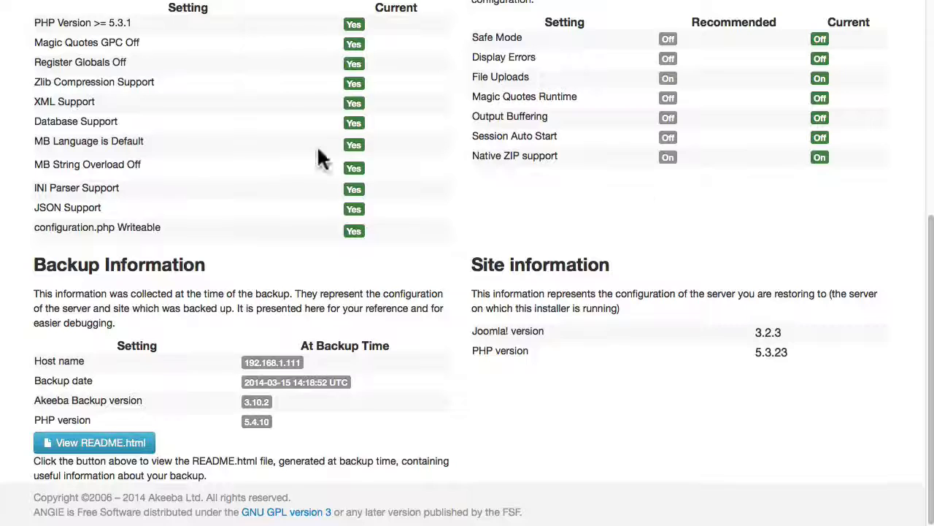
{"action": "scroll", "coordinate": [316, 149], "scroll_direction": "up", "scroll_amount": 1}
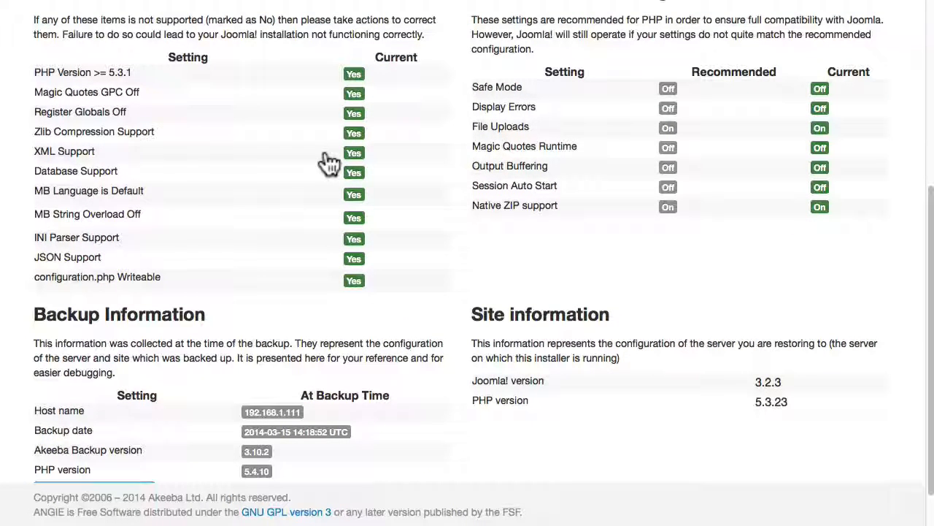
{"action": "scroll", "coordinate": [324, 156], "scroll_direction": "up", "scroll_amount": 1}
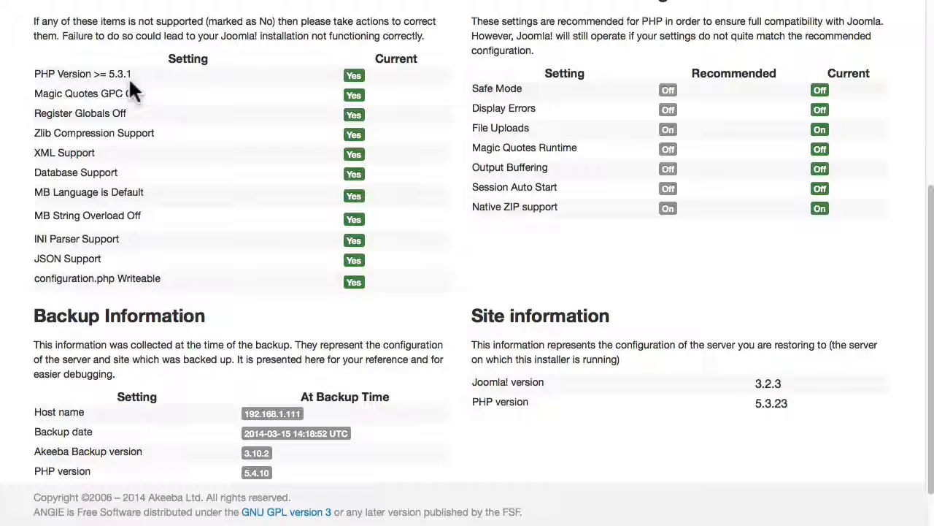
{"action": "scroll", "coordinate": [573, 130], "scroll_direction": "down", "scroll_amount": 1}
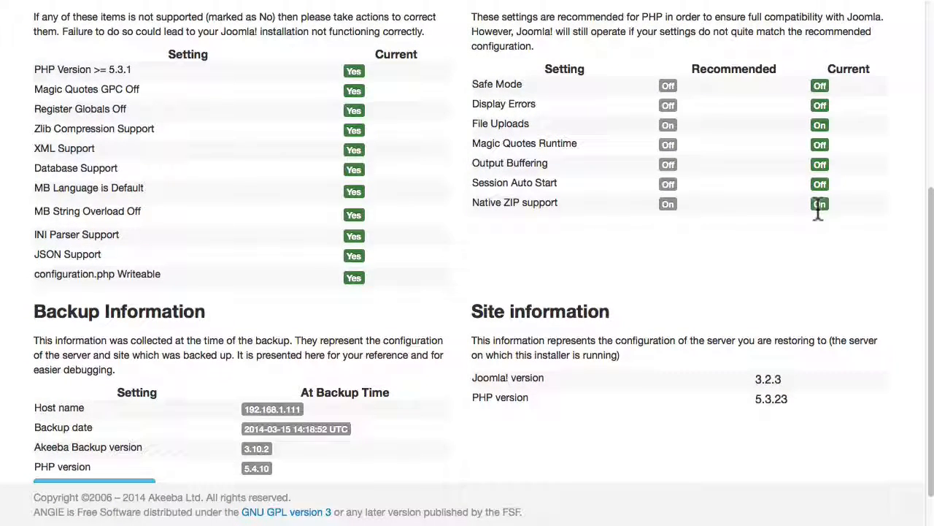
{"action": "scroll", "coordinate": [818, 208], "scroll_direction": "up", "scroll_amount": 10}
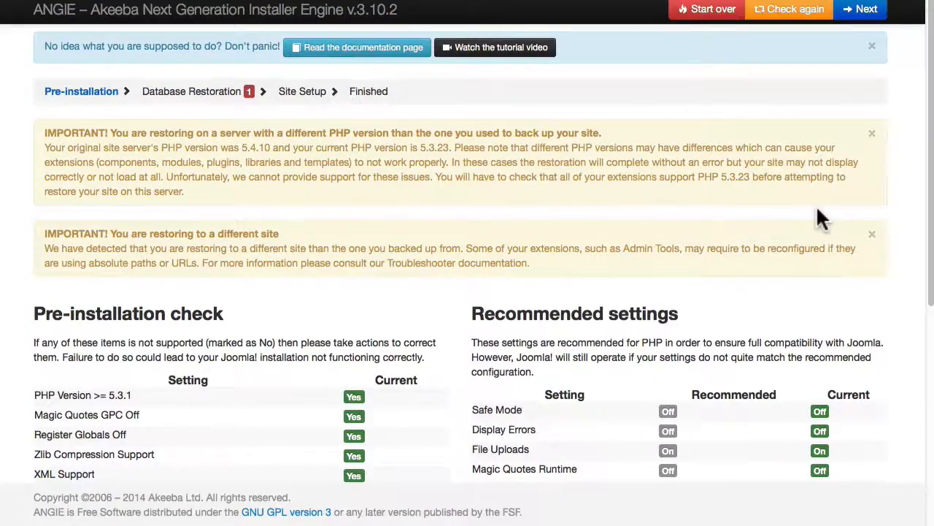
{"action": "left_click", "coordinate": [867, 13]}
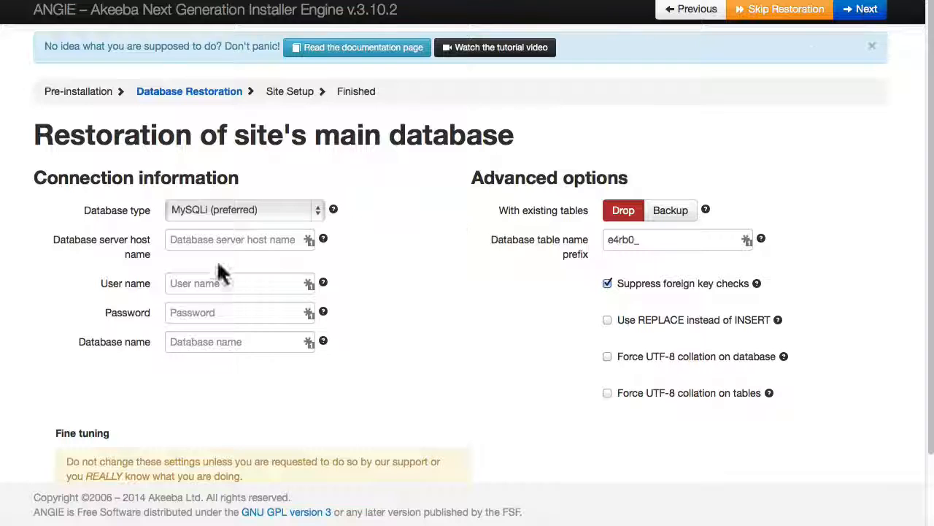
Step: Enter the database connection: host localhost, user ntihs_j3user, its password, database ntihs_j3dbase, and restore the database
{"action": "left_click", "coordinate": [208, 241]}
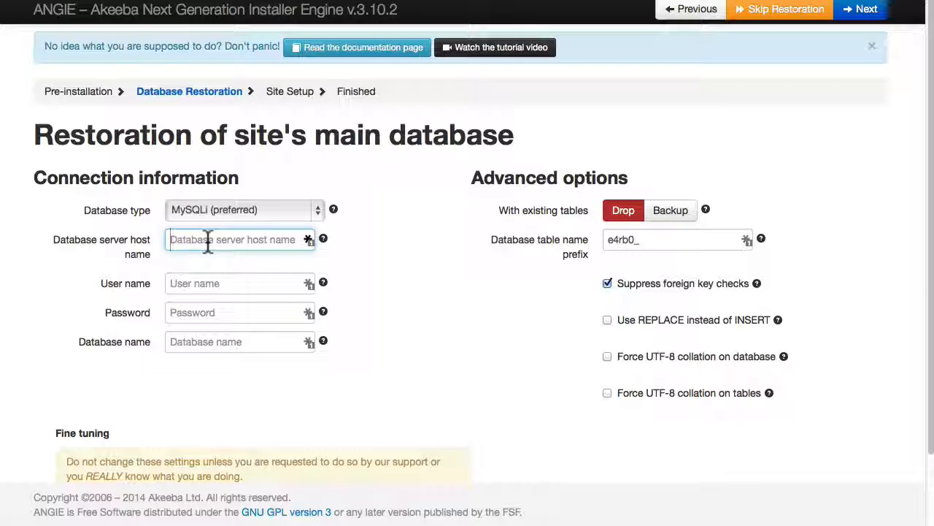
{"action": "type", "text": "localhost"}
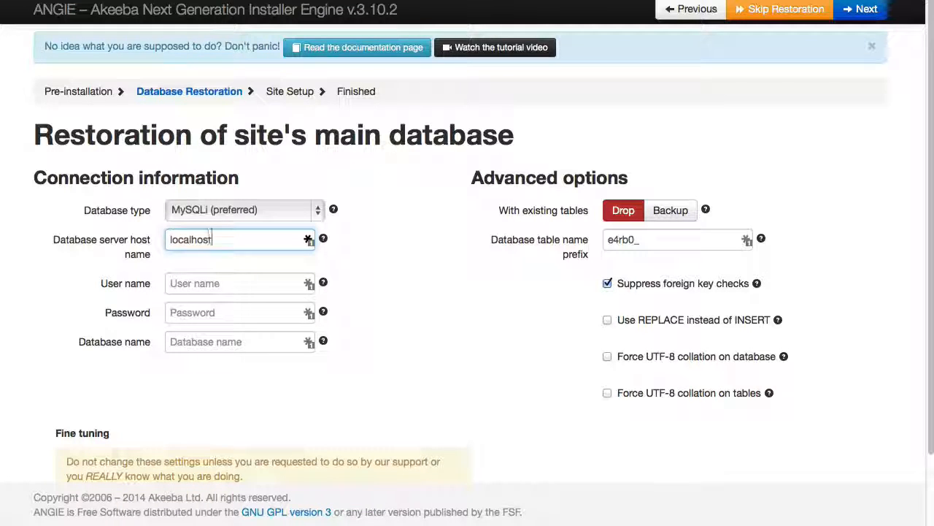
{"action": "key", "text": "Tab"}
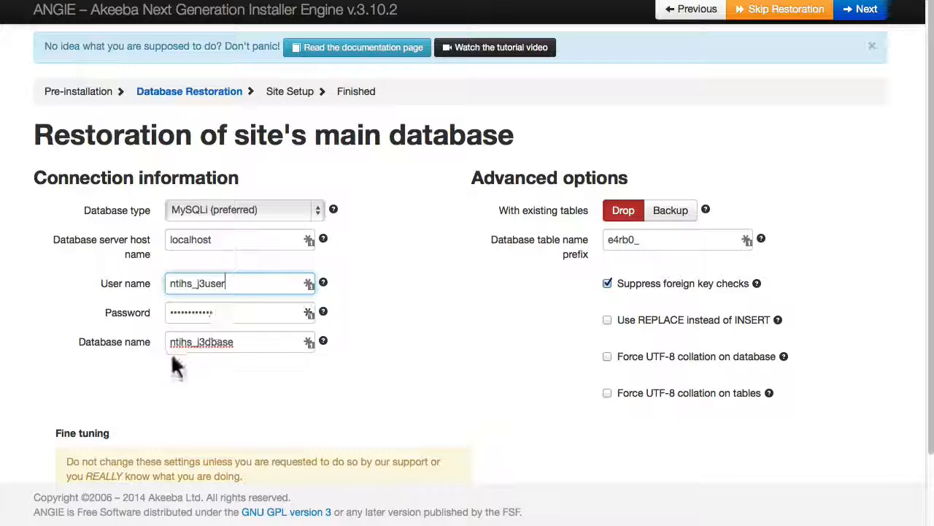
{"action": "left_click", "coordinate": [867, 10]}
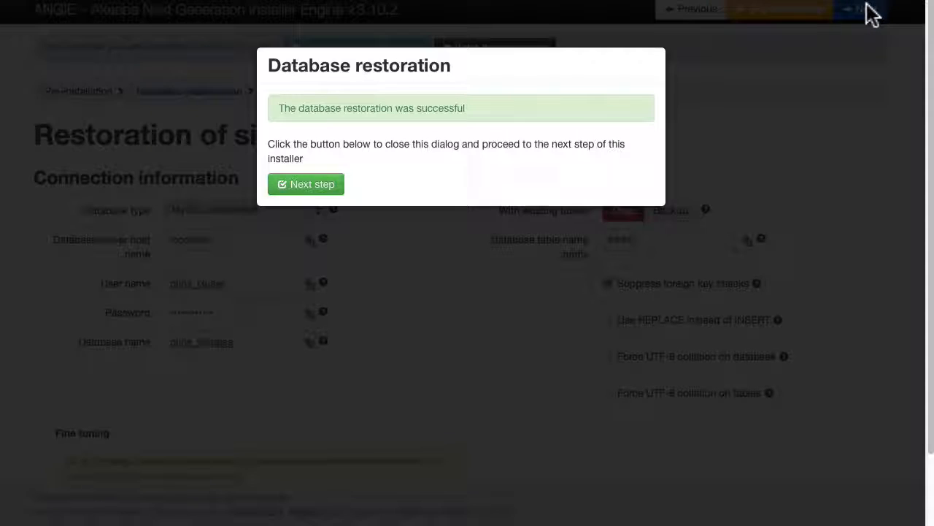
{"action": "left_click", "coordinate": [303, 184]}
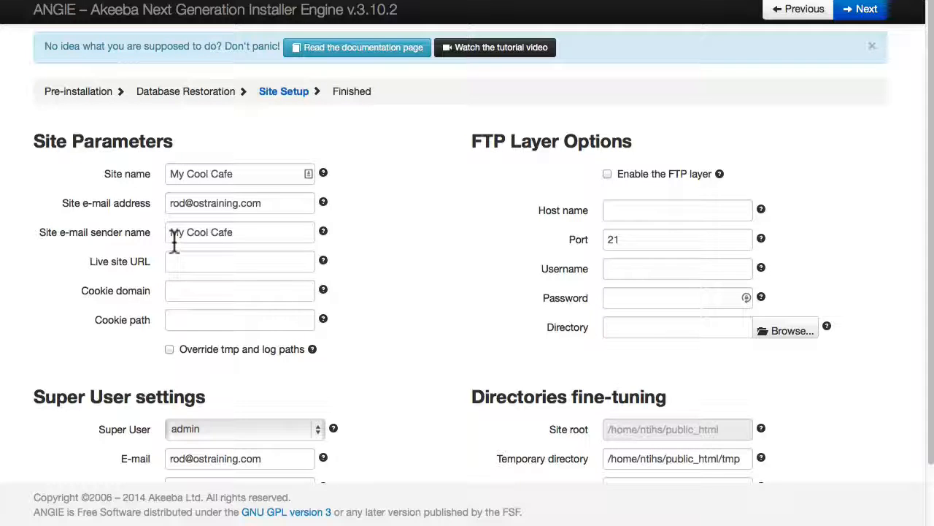
Step: Review the site setup parameters and continue to the finishing step
{"action": "scroll", "coordinate": [400, 252], "scroll_direction": "down", "scroll_amount": 2}
{"action": "scroll", "coordinate": [400, 248], "scroll_direction": "up", "scroll_amount": 2}
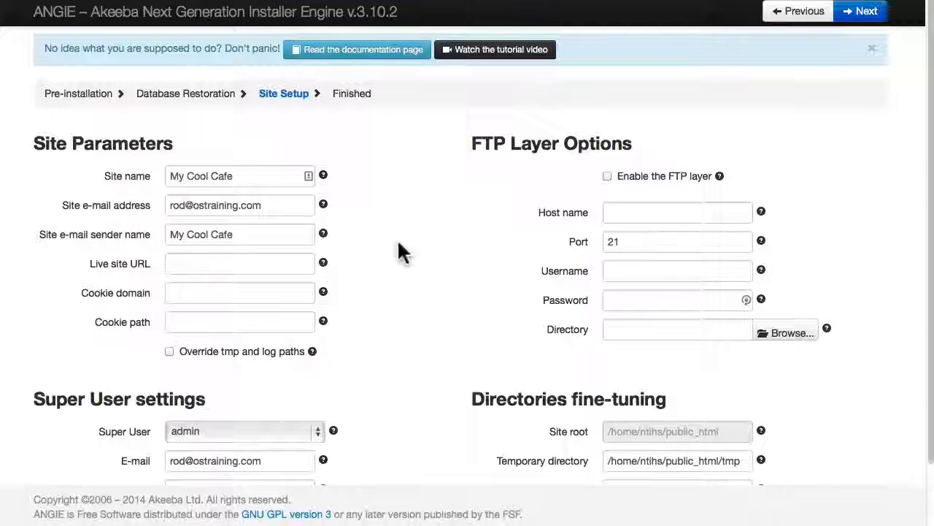
{"action": "scroll", "coordinate": [463, 173], "scroll_direction": "down", "scroll_amount": 2}
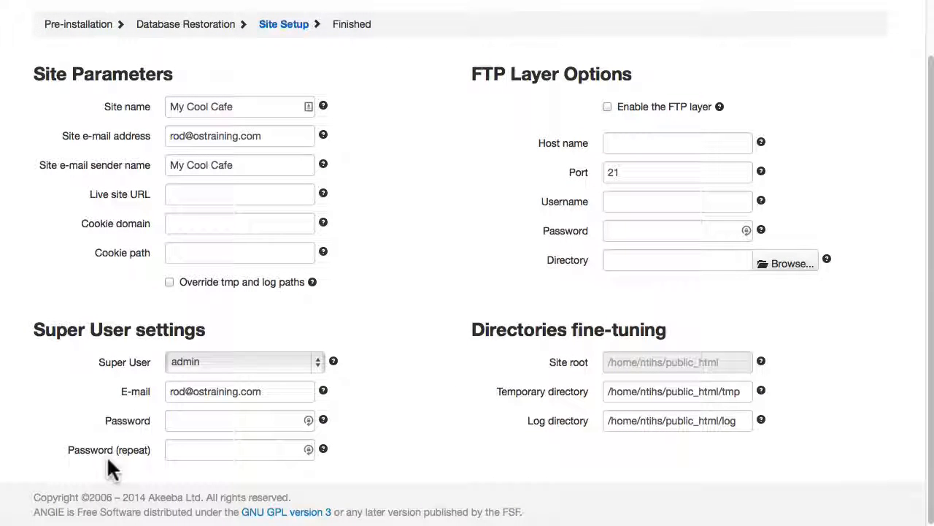
{"action": "scroll", "coordinate": [825, 64], "scroll_direction": "up", "scroll_amount": 2}
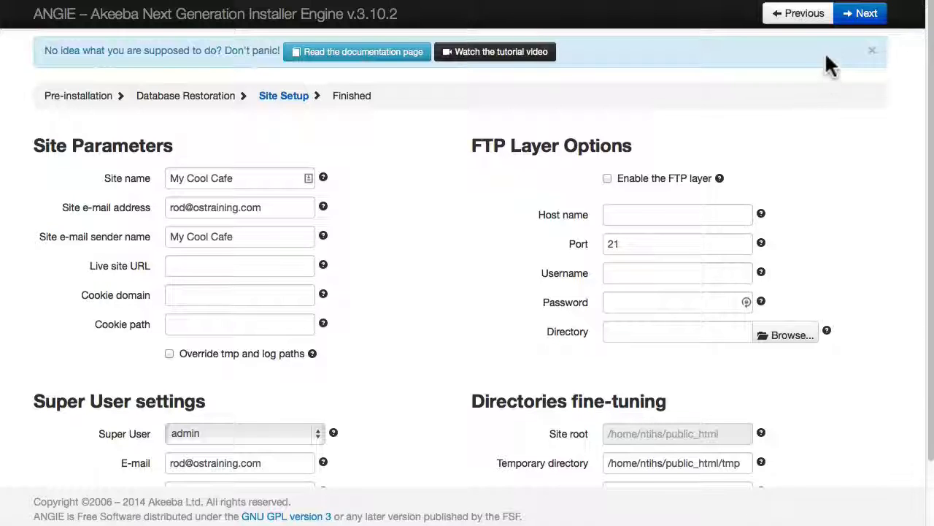
{"action": "left_click", "coordinate": [869, 13]}
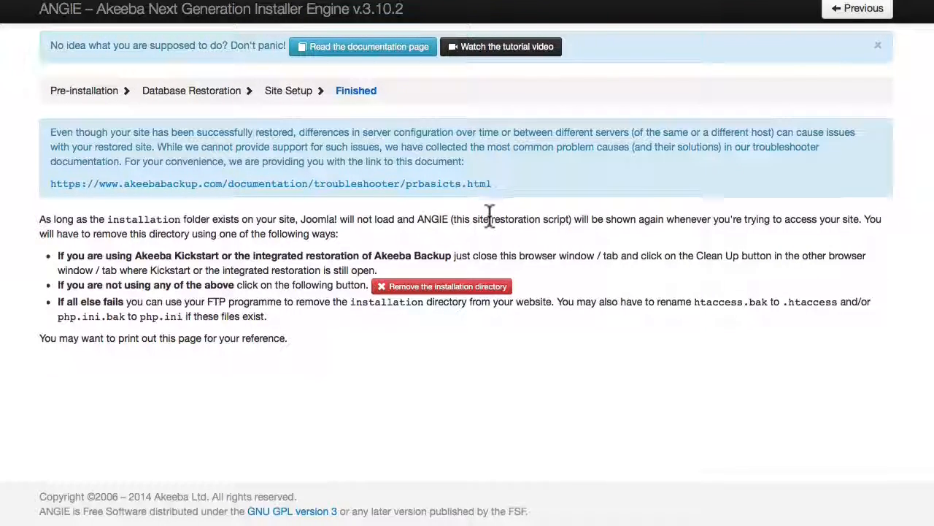
Step: Remove the installation directory and visit the restored site's front end, browsing down the home page
{"action": "left_click", "coordinate": [447, 286]}
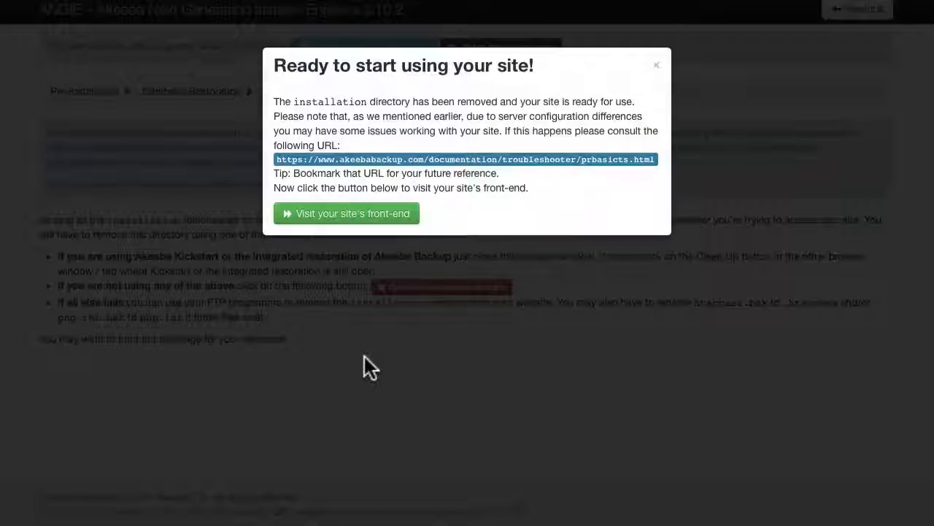
{"action": "left_click", "coordinate": [338, 219]}
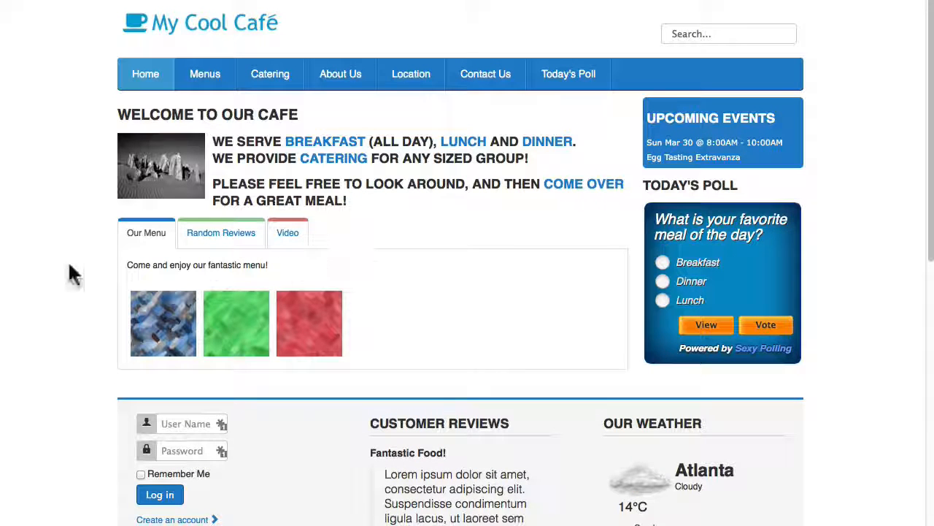
{"action": "scroll", "coordinate": [55, 268], "scroll_direction": "down", "scroll_amount": 5}
{"action": "scroll", "coordinate": [54, 262], "scroll_direction": "down", "scroll_amount": 2}
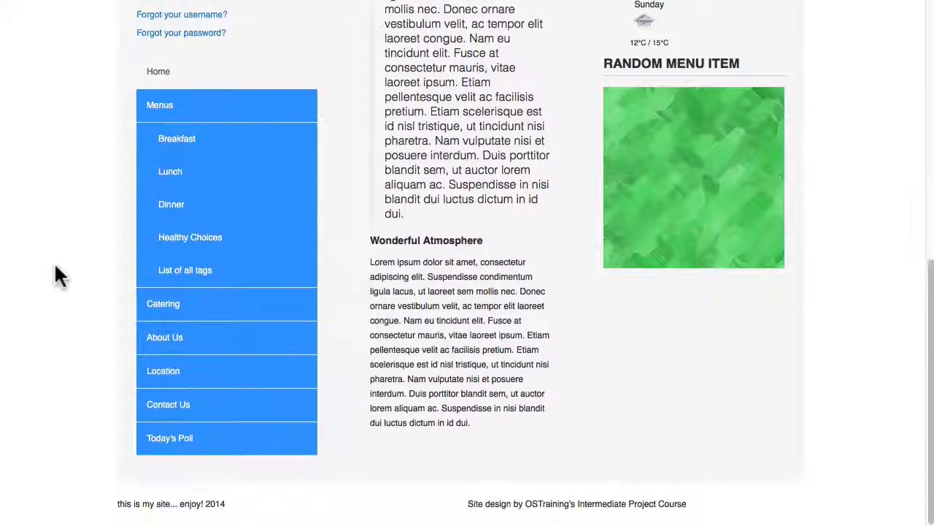
{"action": "scroll", "coordinate": [54, 261], "scroll_direction": "up", "scroll_amount": 8}
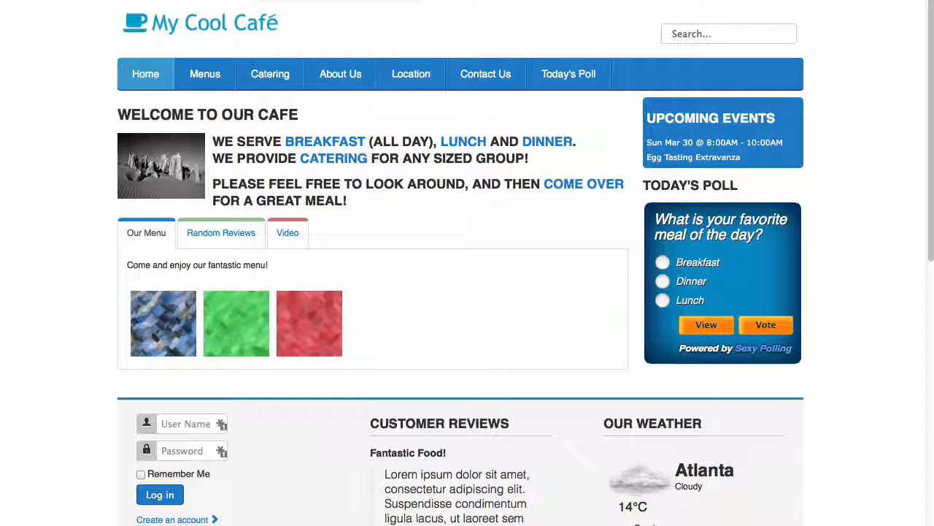
Step: Open the site's /administrator address, log in as admin with the account password, and dismiss the password-saving prompt
{"action": "type", "text": "/"}
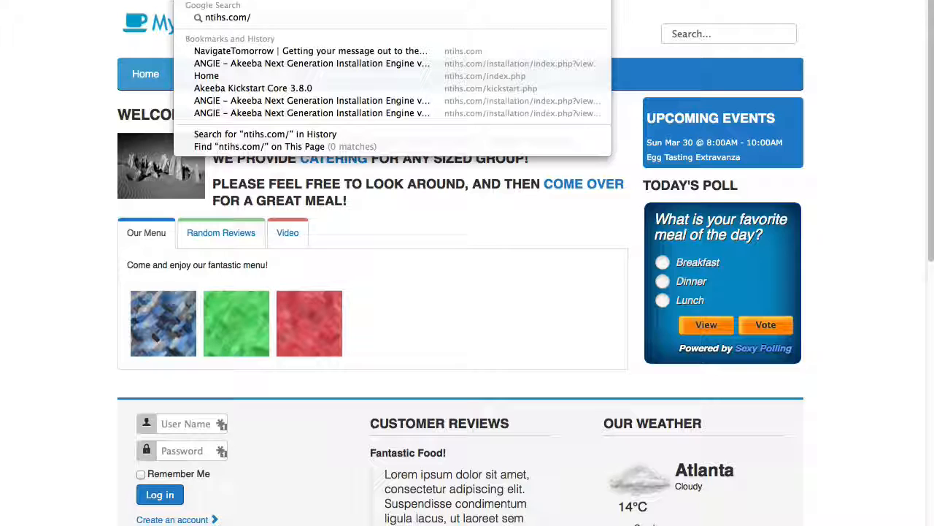
{"action": "type", "text": "administrat"}
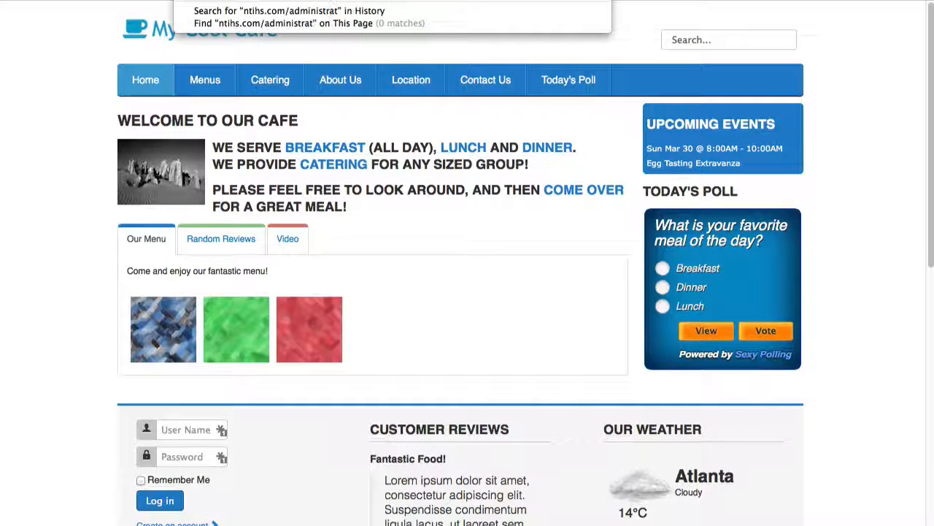
{"action": "type", "text": "or"}
{"action": "key", "text": "Return"}
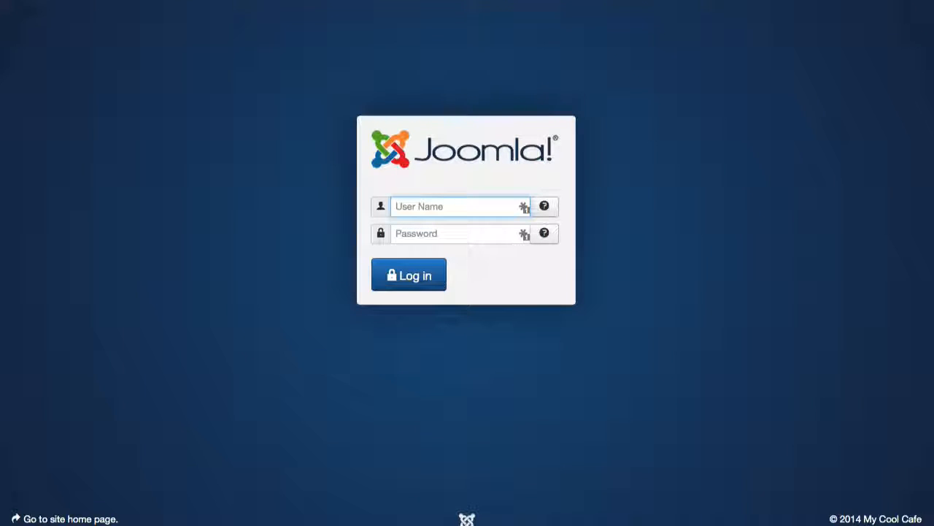
{"action": "type", "text": "admin"}
{"action": "key", "text": "Tab"}
{"action": "type", "text": "••"}
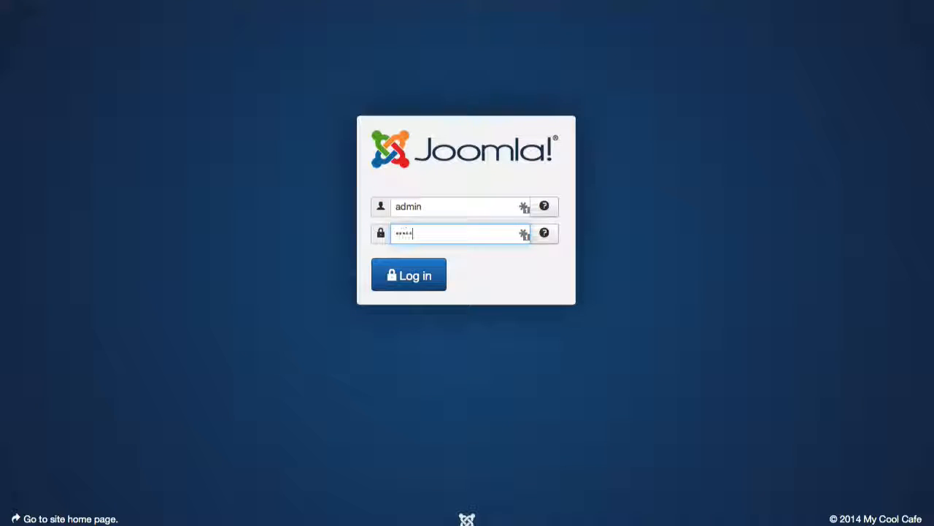
{"action": "key", "text": "Return"}
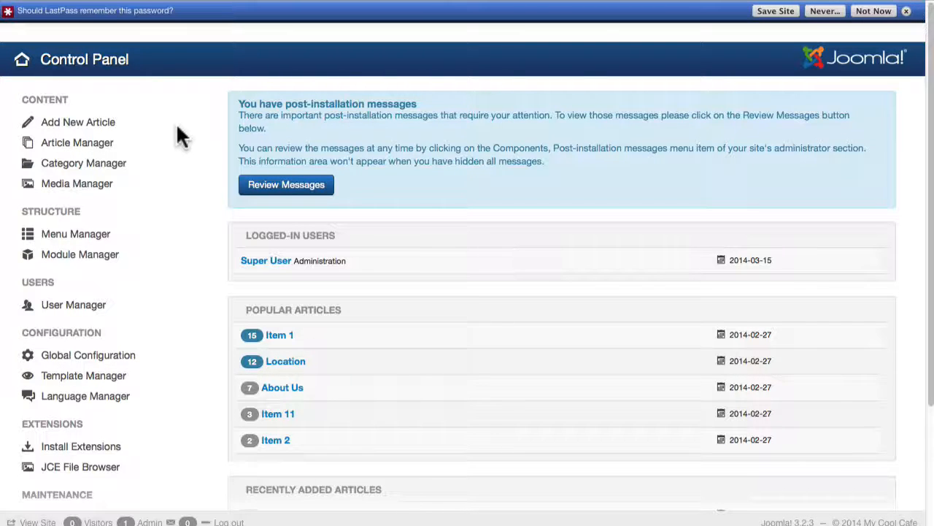
{"action": "left_click", "coordinate": [906, 11]}
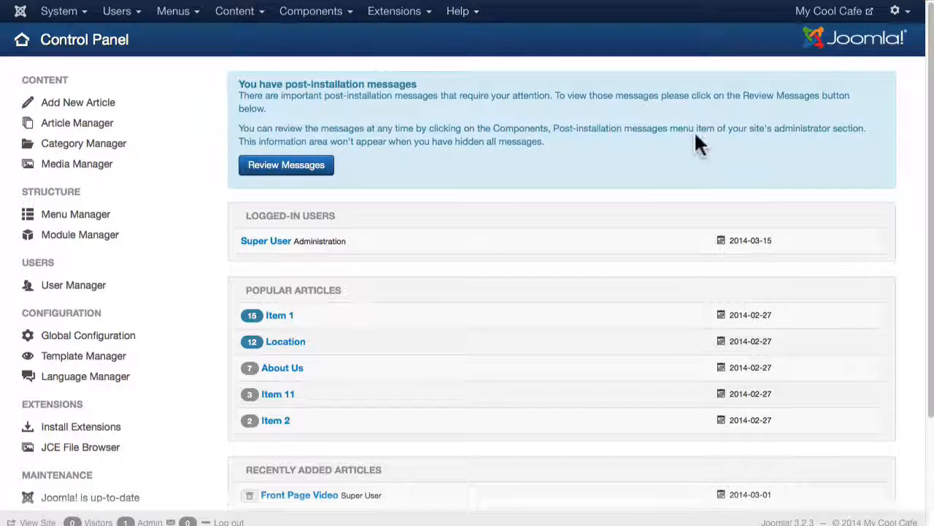
Step: Open the User Manager and delete the ad, staff and Training Editor users
{"action": "left_click", "coordinate": [109, 15]}
{"action": "mouse_move", "coordinate": [118, 44]}
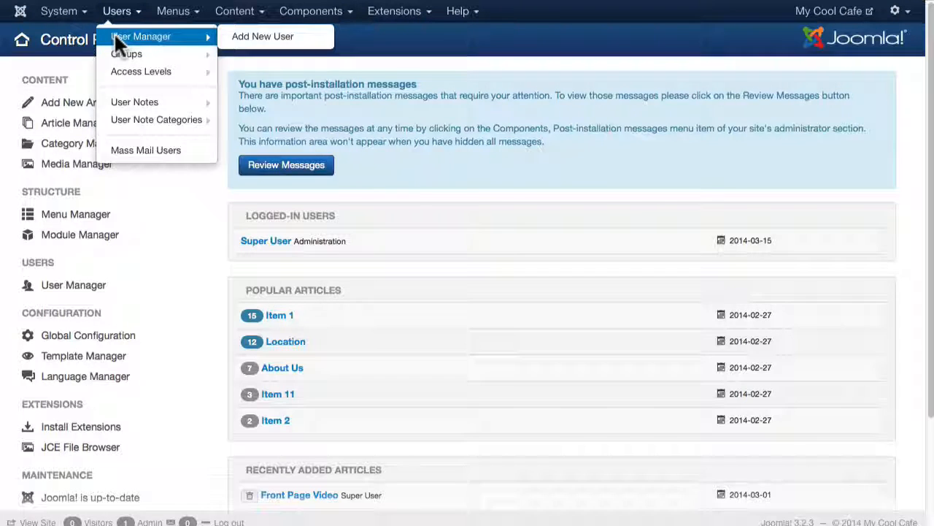
{"action": "left_click", "coordinate": [116, 41]}
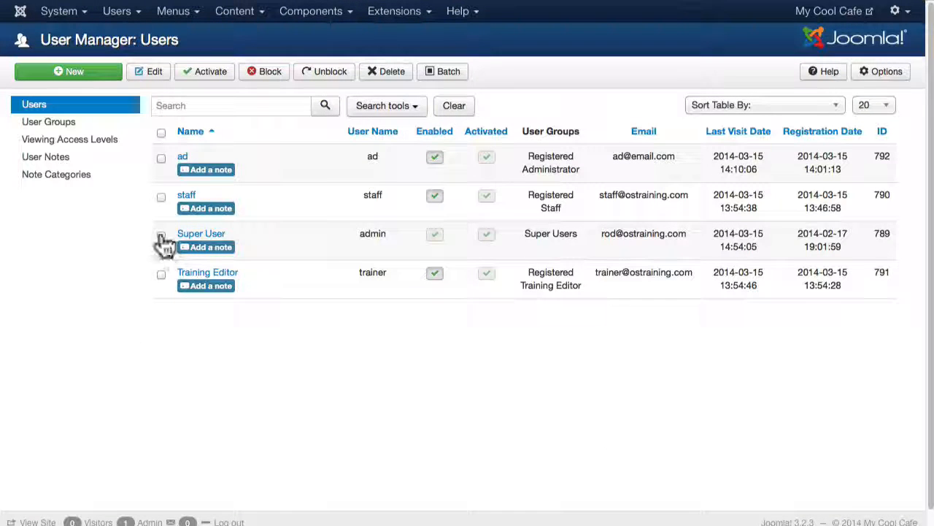
{"action": "left_click", "coordinate": [162, 196]}
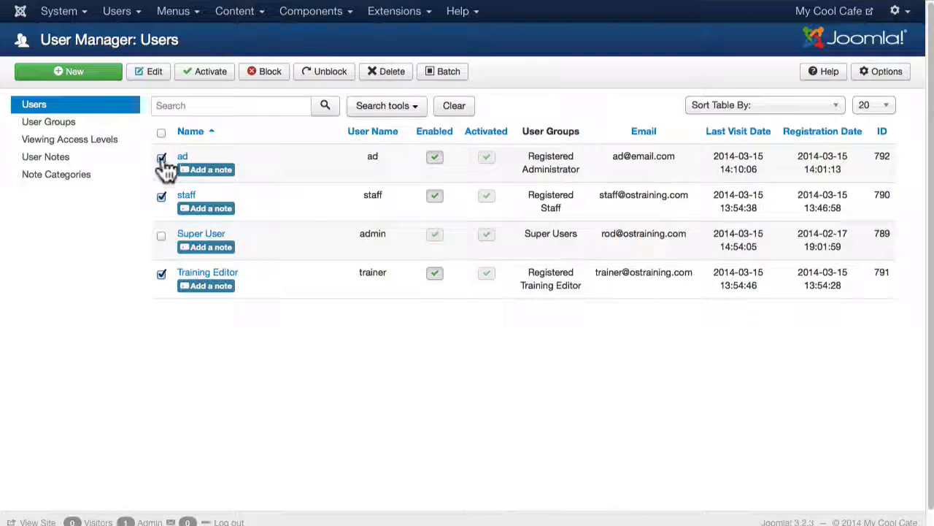
{"action": "left_click", "coordinate": [392, 76]}
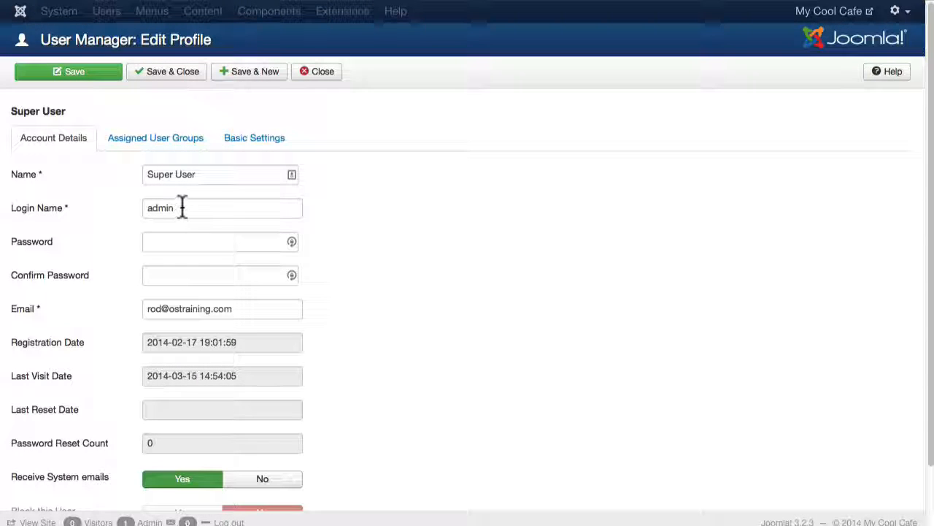
Step: Change the Super User's login name to Rod
{"action": "left_click_drag", "start_coordinate": [182, 207], "coordinate": [138, 207]}
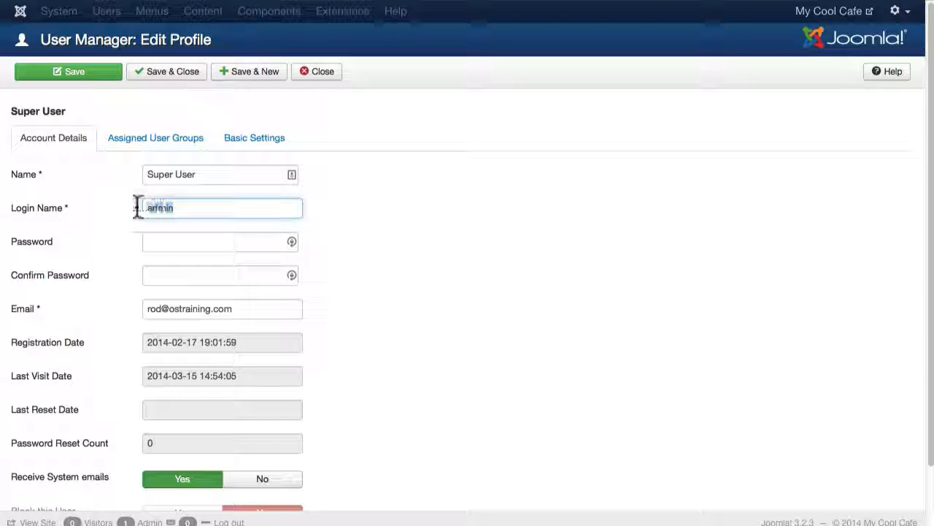
{"action": "type", "text": "Rod"}
{"action": "key", "text": "Tab"}
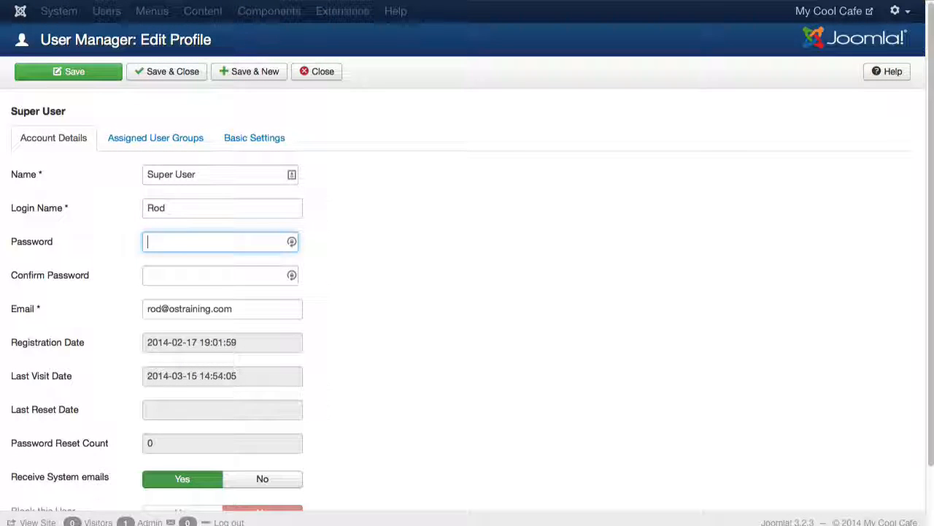
Step: Enter a new account password, confirm it, and save and close the Super User profile
{"action": "type", "text": "•••••"}
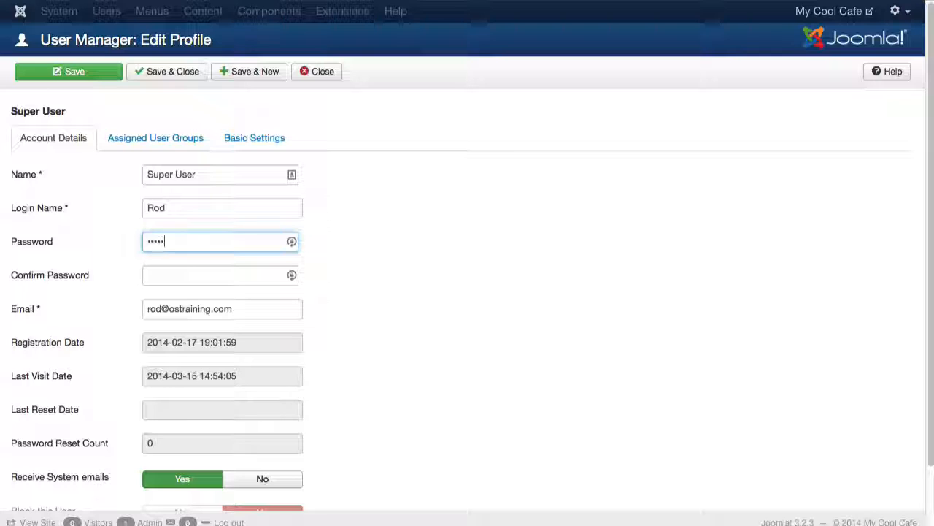
{"action": "type", "text": "•••"}
{"action": "key", "text": "Tab"}
{"action": "type", "text": "••••••"}
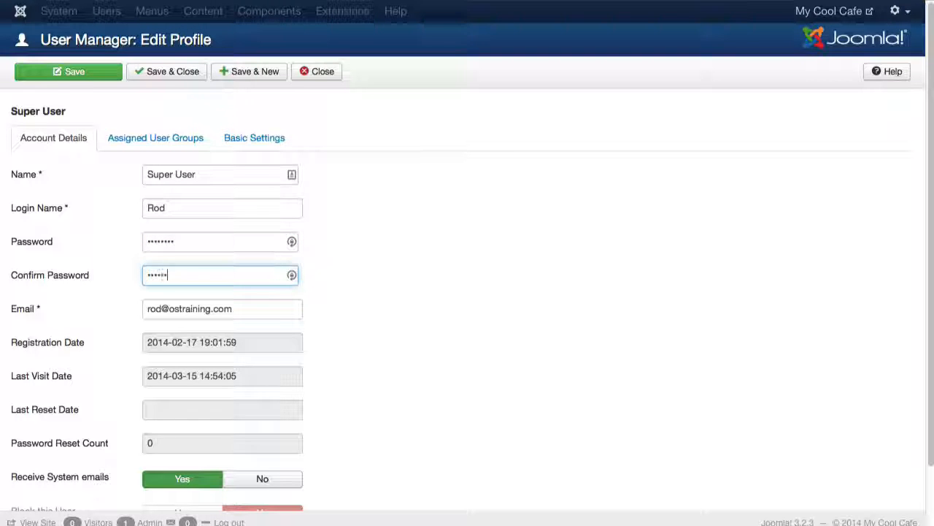
{"action": "type", "text": "••"}
{"action": "left_click", "coordinate": [157, 73]}
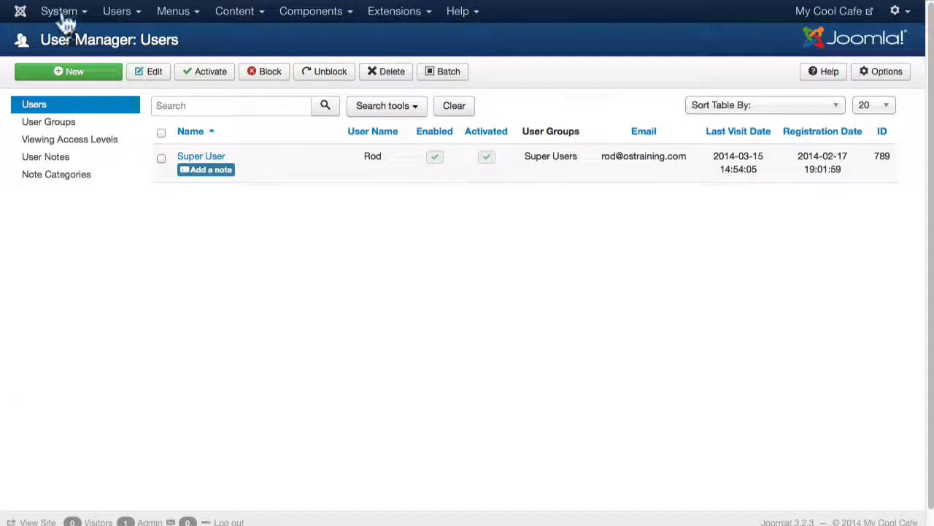
Step: Open the site's Global Configuration
{"action": "left_click", "coordinate": [63, 19]}
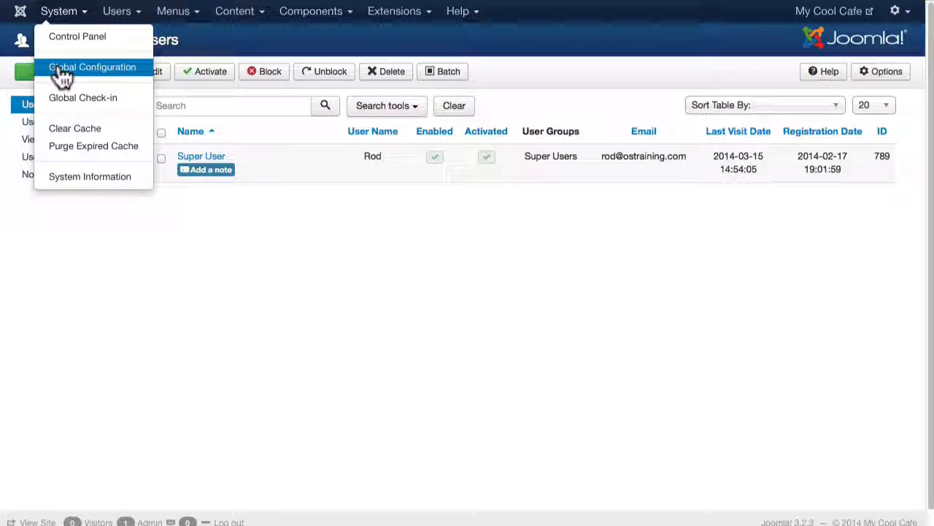
{"action": "left_click", "coordinate": [62, 73]}
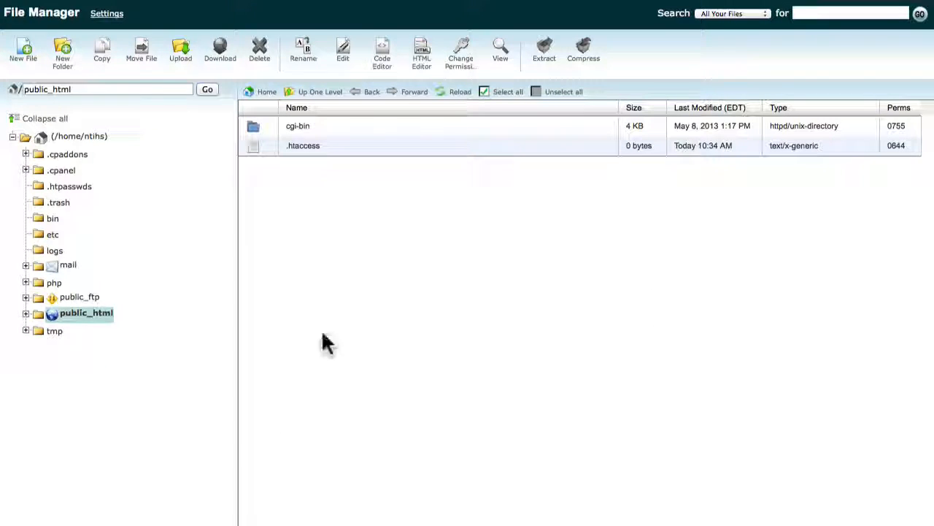
Step: Reload the public_html listing in File Manager and delete the existing .htaccess file
{"action": "right_click", "coordinate": [323, 291]}
{"action": "left_click", "coordinate": [346, 300]}
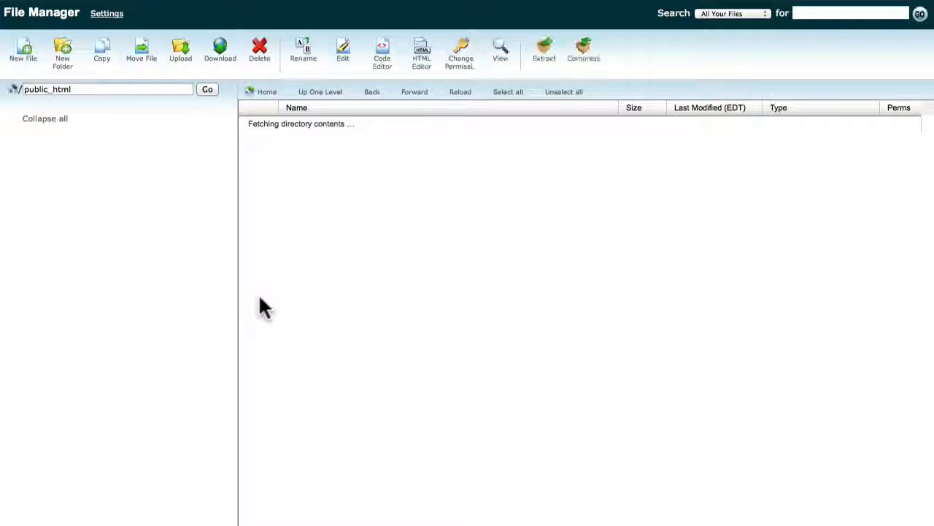
{"action": "scroll", "coordinate": [261, 298], "scroll_direction": "down", "scroll_amount": 3}
{"action": "scroll", "coordinate": [260, 297], "scroll_direction": "down", "scroll_amount": 2}
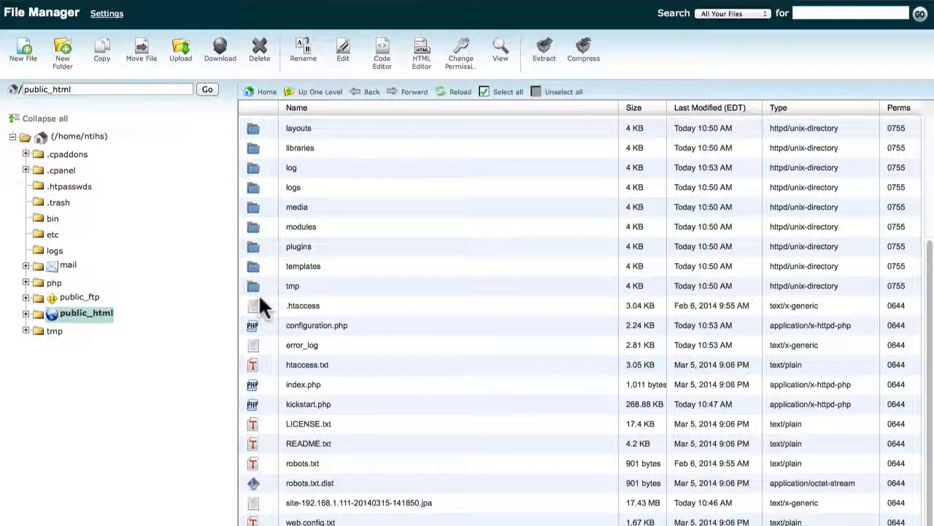
{"action": "left_click", "coordinate": [256, 312]}
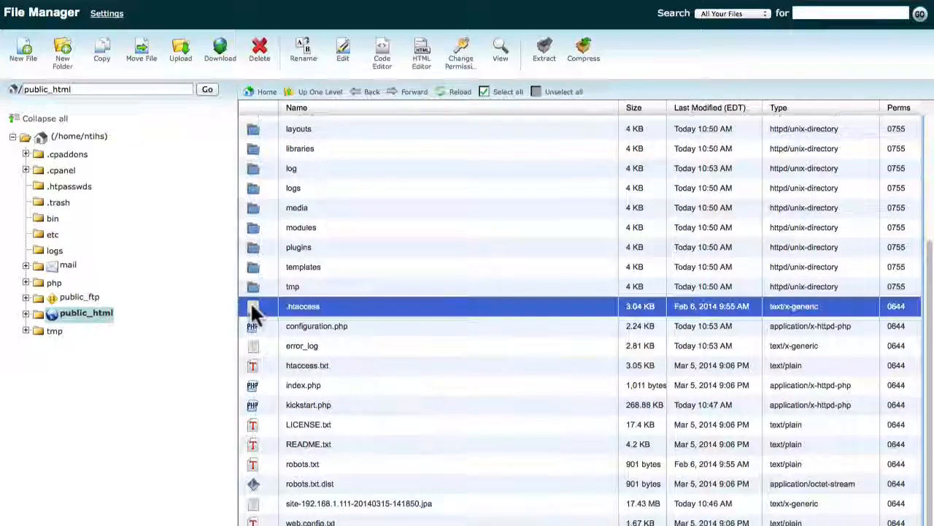
{"action": "left_click", "coordinate": [259, 52]}
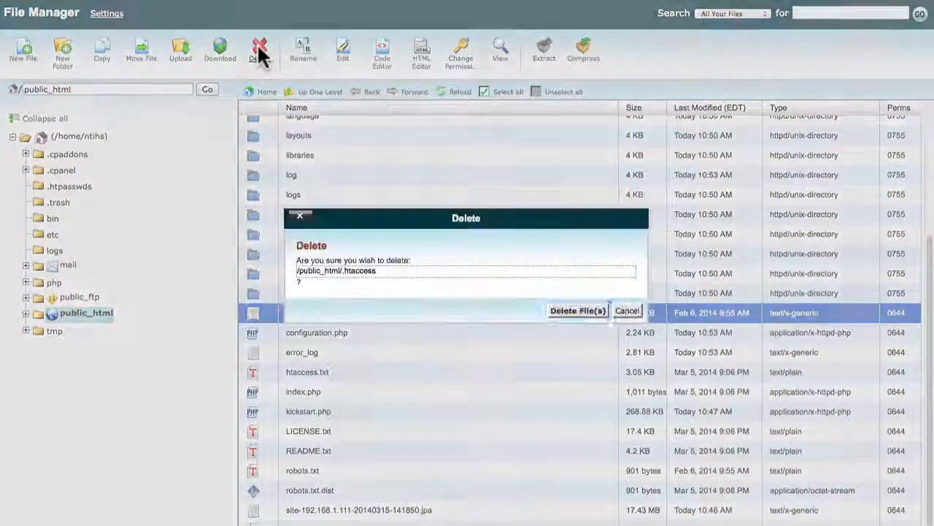
{"action": "left_click", "coordinate": [588, 309]}
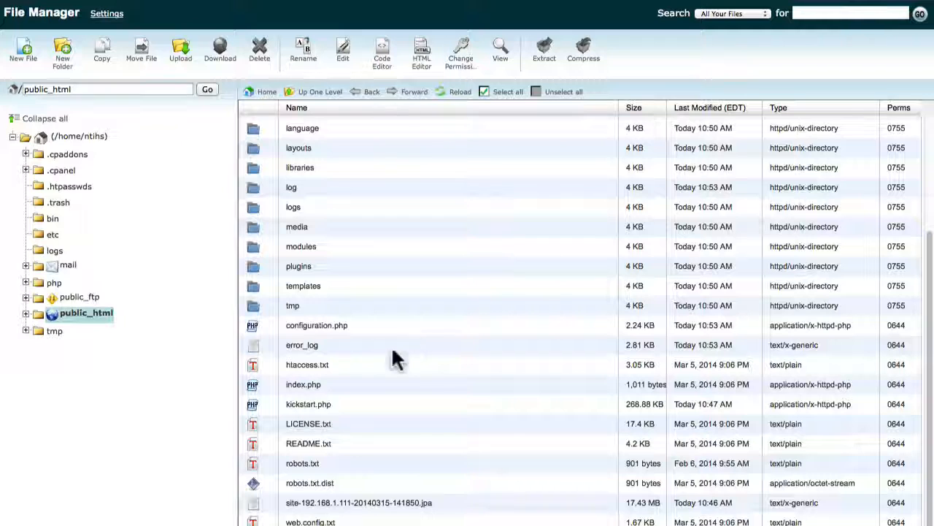
Step: Rename htaccess.txt to .htaccess in public_html
{"action": "left_click", "coordinate": [255, 365]}
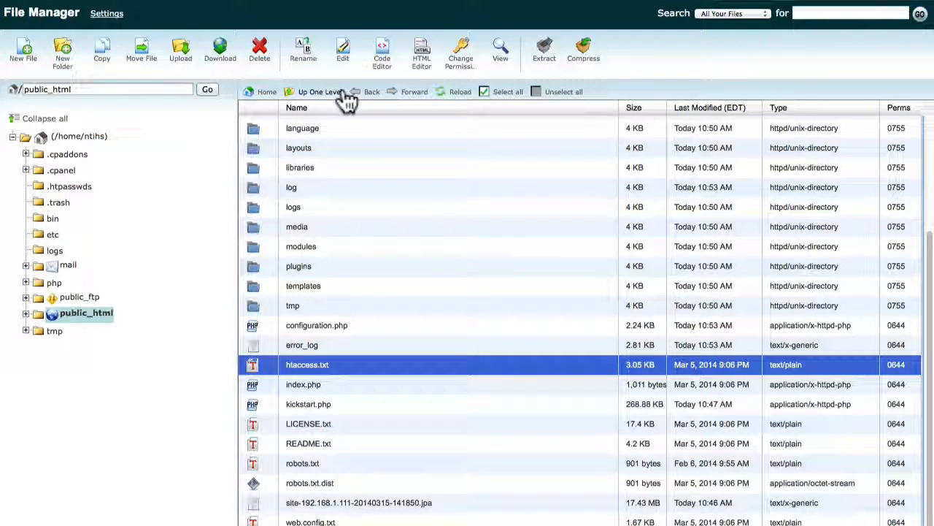
{"action": "left_click", "coordinate": [305, 52]}
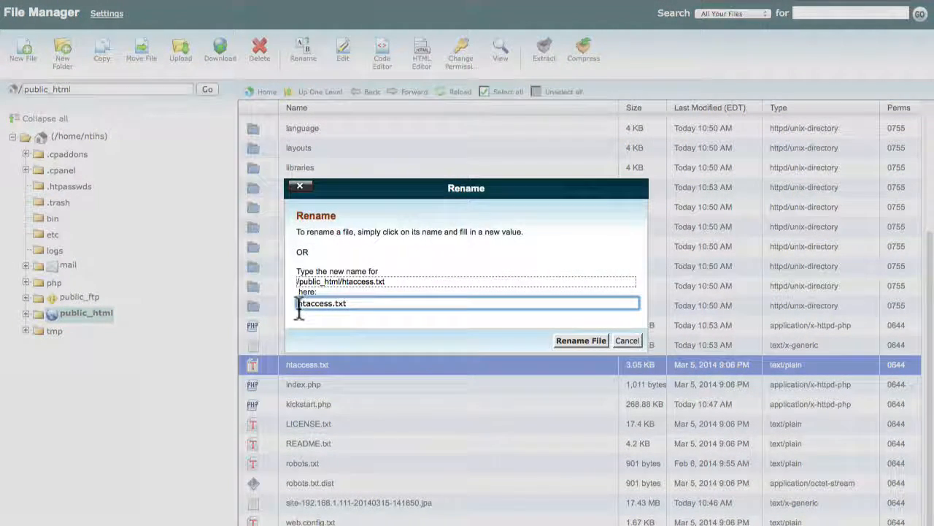
{"action": "left_click", "coordinate": [298, 303]}
{"action": "type", "text": "."}
{"action": "key", "text": "BackSpace"}
{"action": "key", "text": "BackSpace"}
{"action": "key", "text": "BackSpace"}
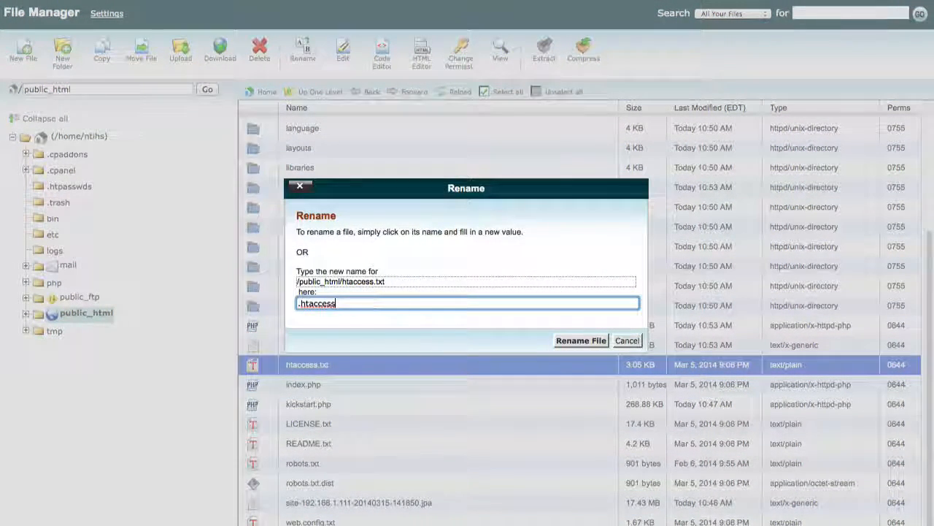
{"action": "left_click", "coordinate": [584, 340]}
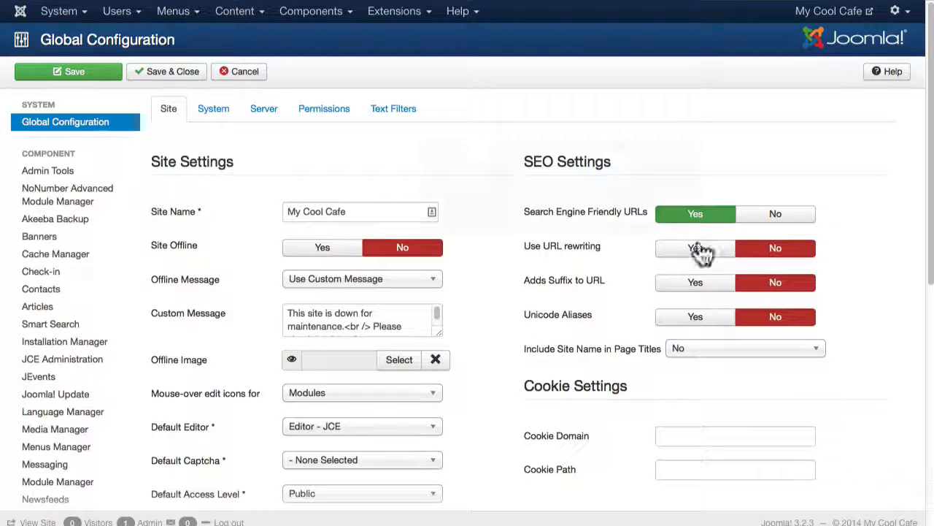
Step: Set Include Site Name in Page Titles to After in Global Configuration, then save and close
{"action": "left_click", "coordinate": [697, 248]}
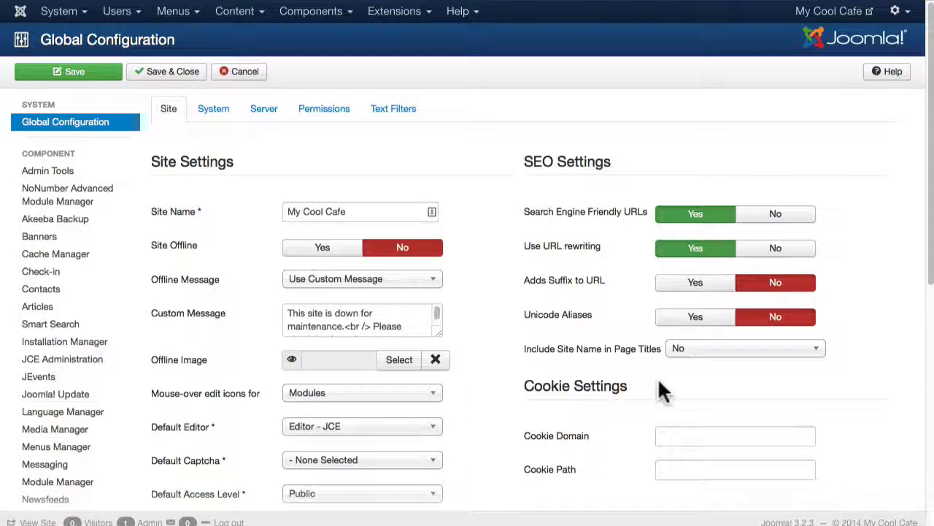
{"action": "left_click", "coordinate": [703, 351]}
{"action": "left_click", "coordinate": [698, 371]}
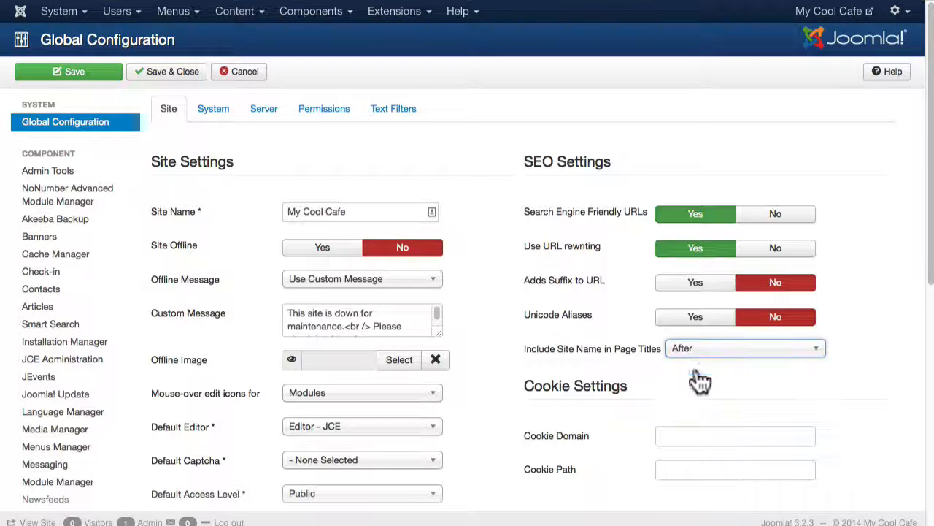
{"action": "left_click", "coordinate": [162, 81]}
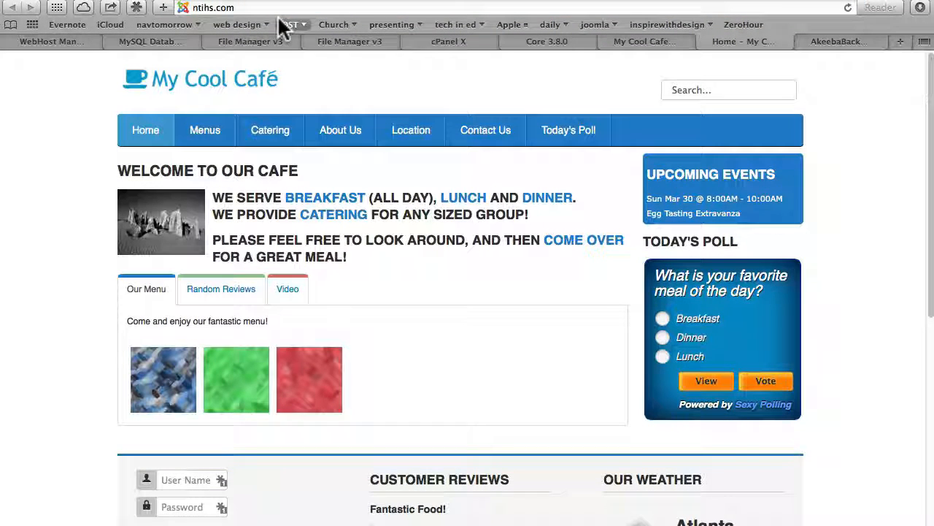
Step: Browse the front end's Catering page and the Breakfast menu page to check their addresses
{"action": "left_click", "coordinate": [269, 141]}
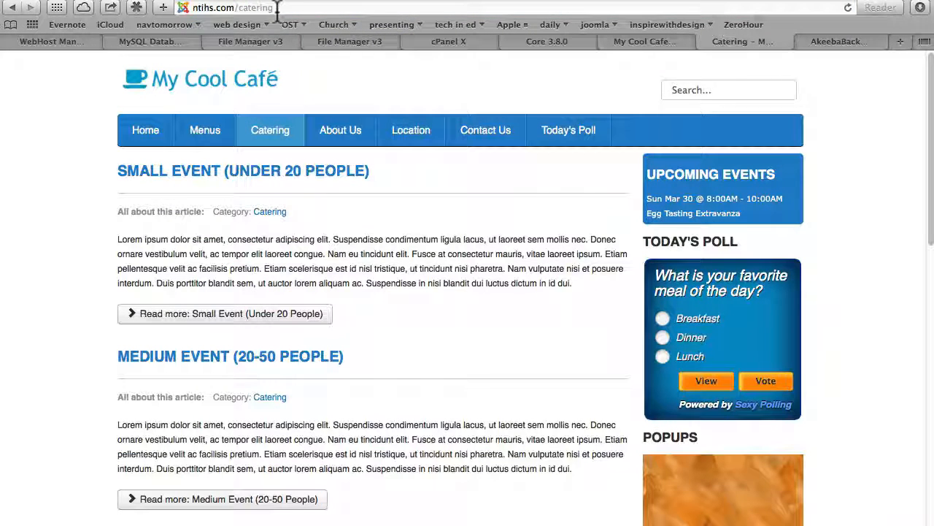
{"action": "mouse_move", "coordinate": [206, 133]}
{"action": "left_click", "coordinate": [210, 157]}
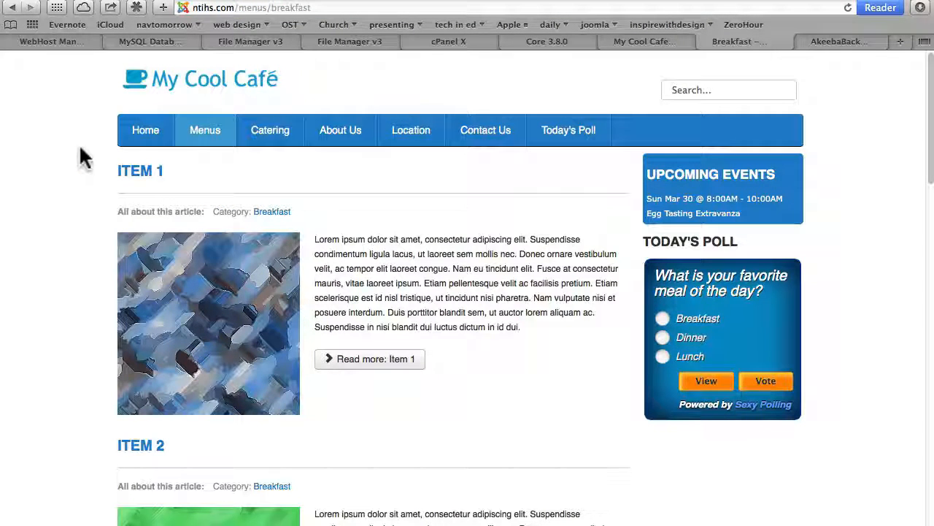
Step: Open the Joomla Docs article on creating a custom 404 error page, then return to the administrator tab
{"action": "left_click", "coordinate": [645, 42]}
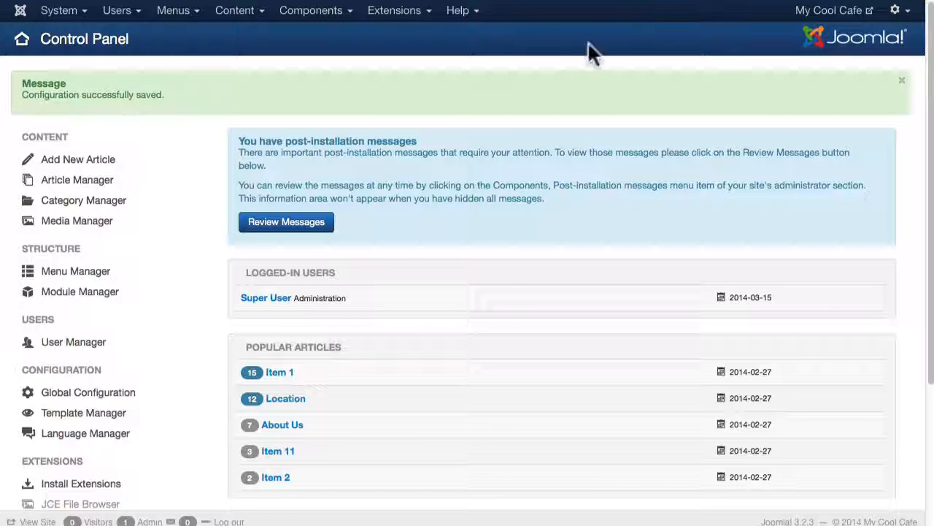
{"action": "left_click", "coordinate": [303, 20]}
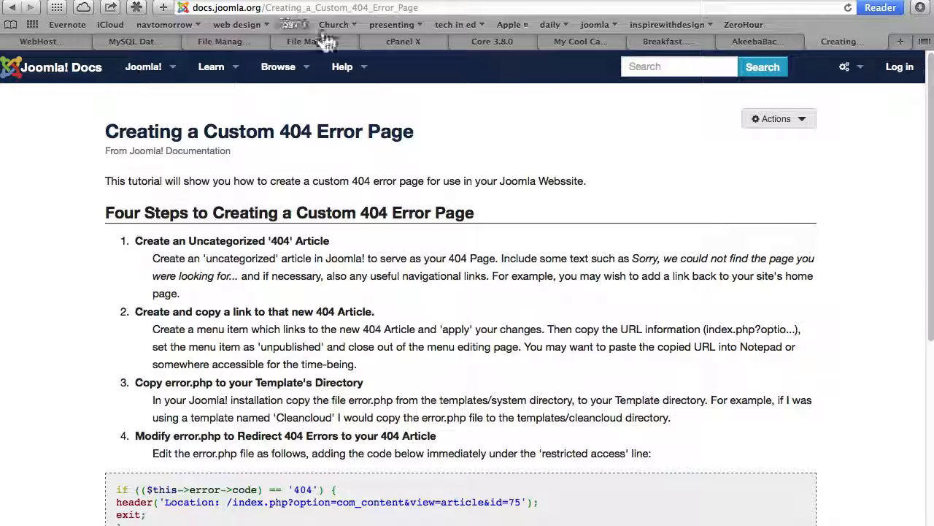
{"action": "left_click", "coordinate": [569, 43]}
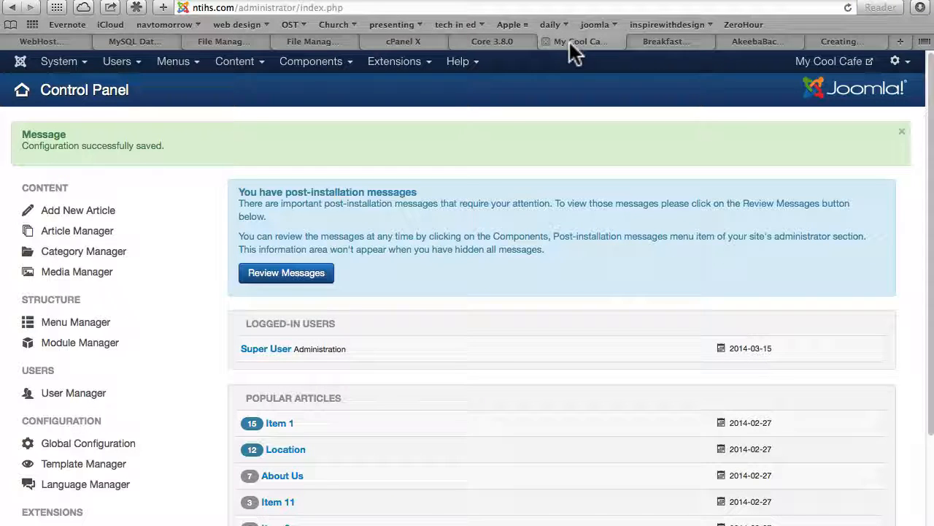